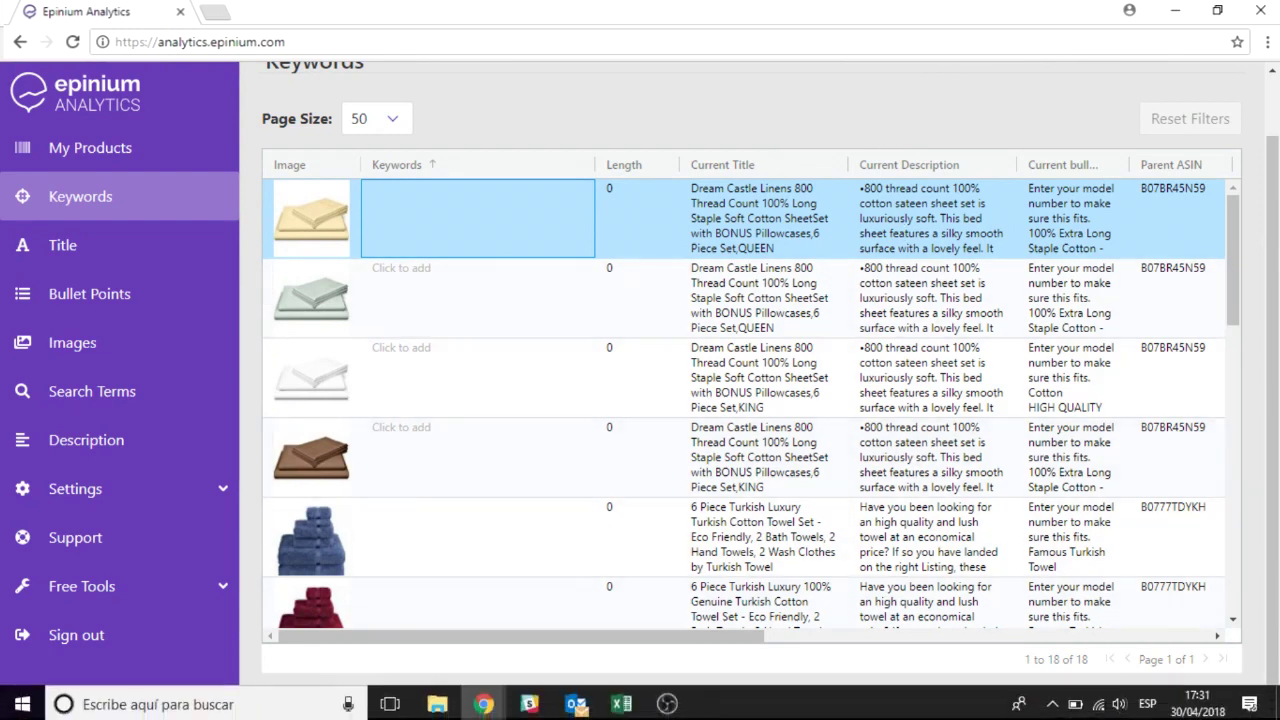
- Switch to the 'kw hunting sheets&towels' keyword spreadsheet in Excel
{"action": "left_click", "coordinate": [621, 704]}
- Filter the keyword table's Category column to Sheets only (629 of 1330 records)
{"action": "left_click", "coordinate": [288, 330]}
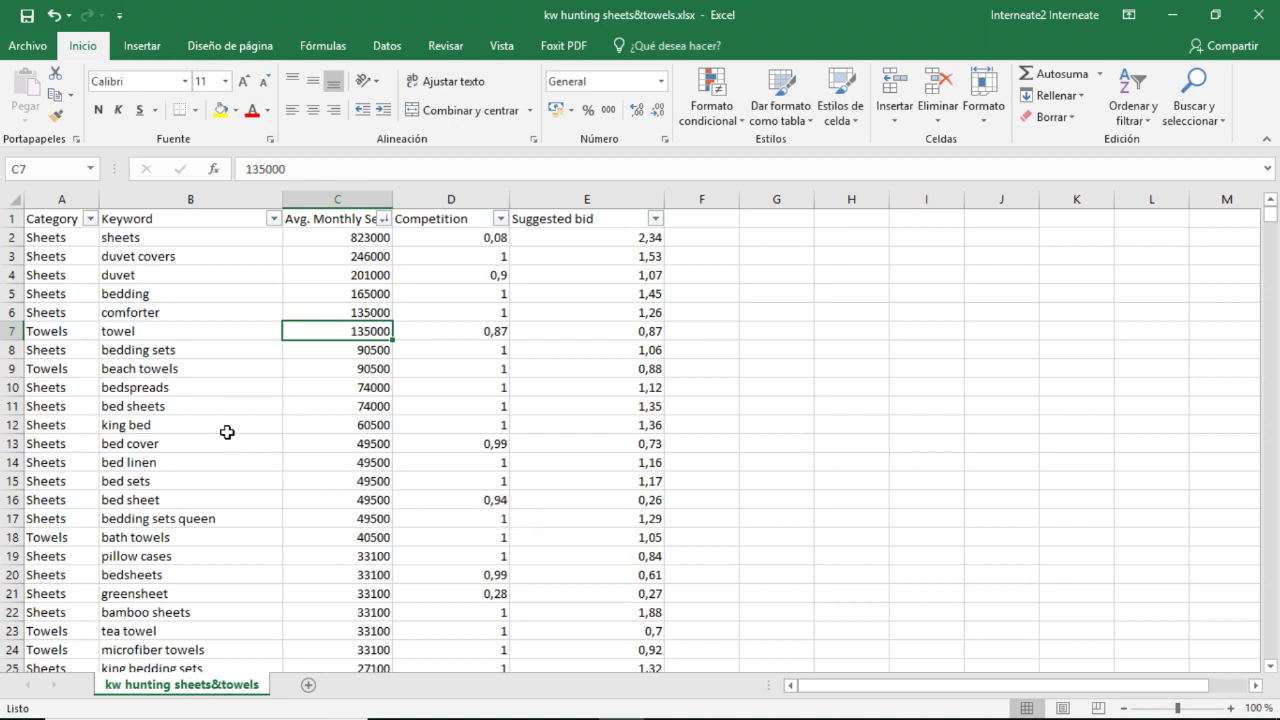
{"action": "left_click", "coordinate": [146, 349]}
{"action": "left_click", "coordinate": [90, 218]}
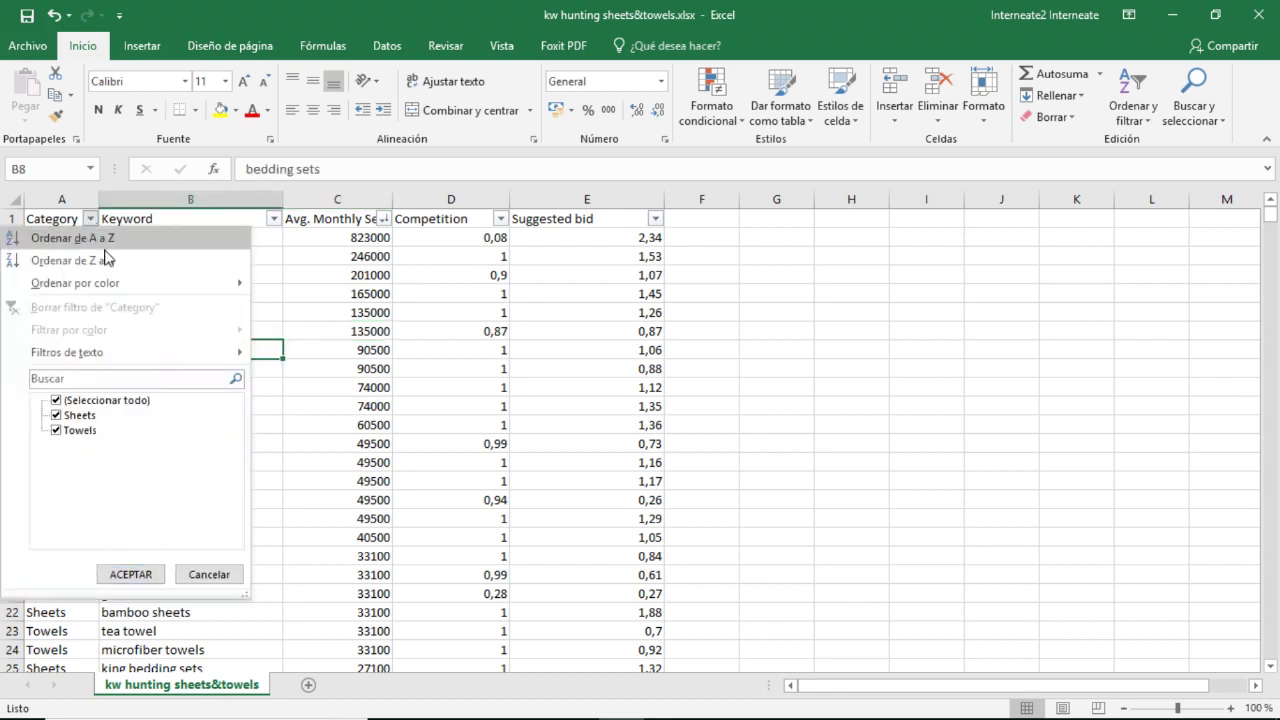
{"action": "left_click", "coordinate": [102, 400]}
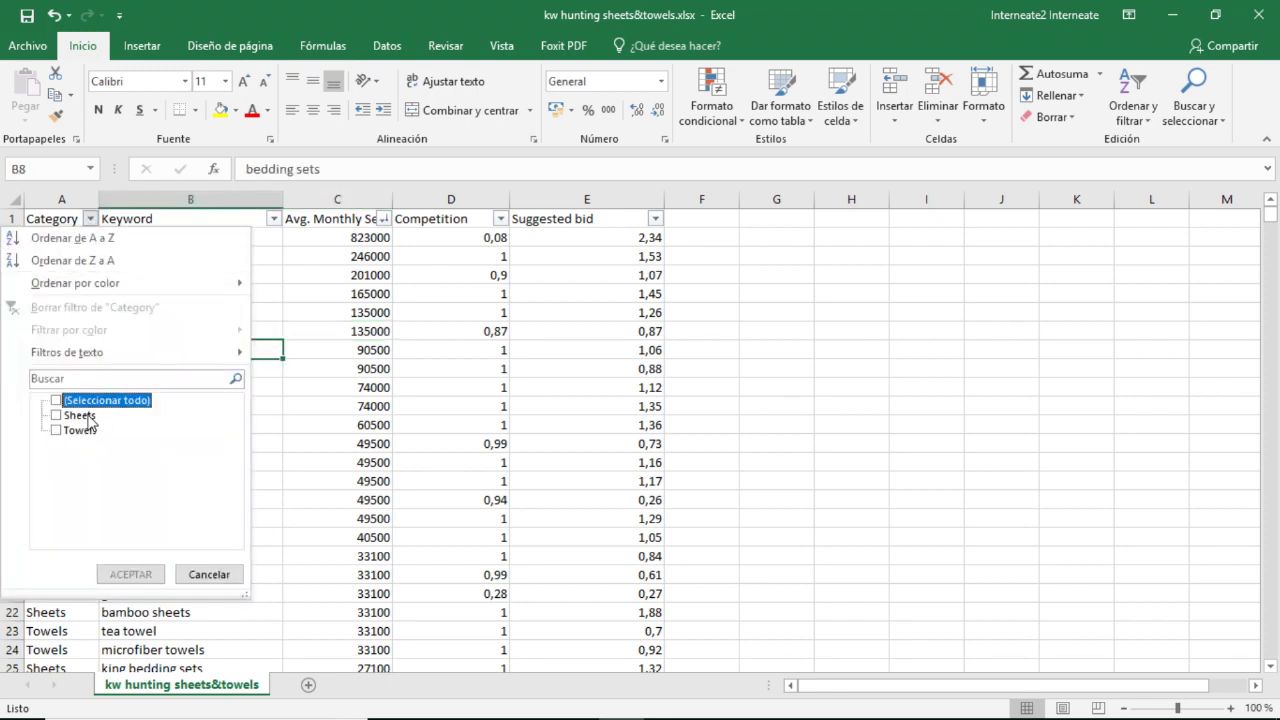
{"action": "left_click", "coordinate": [80, 415]}
{"action": "left_click", "coordinate": [149, 575]}
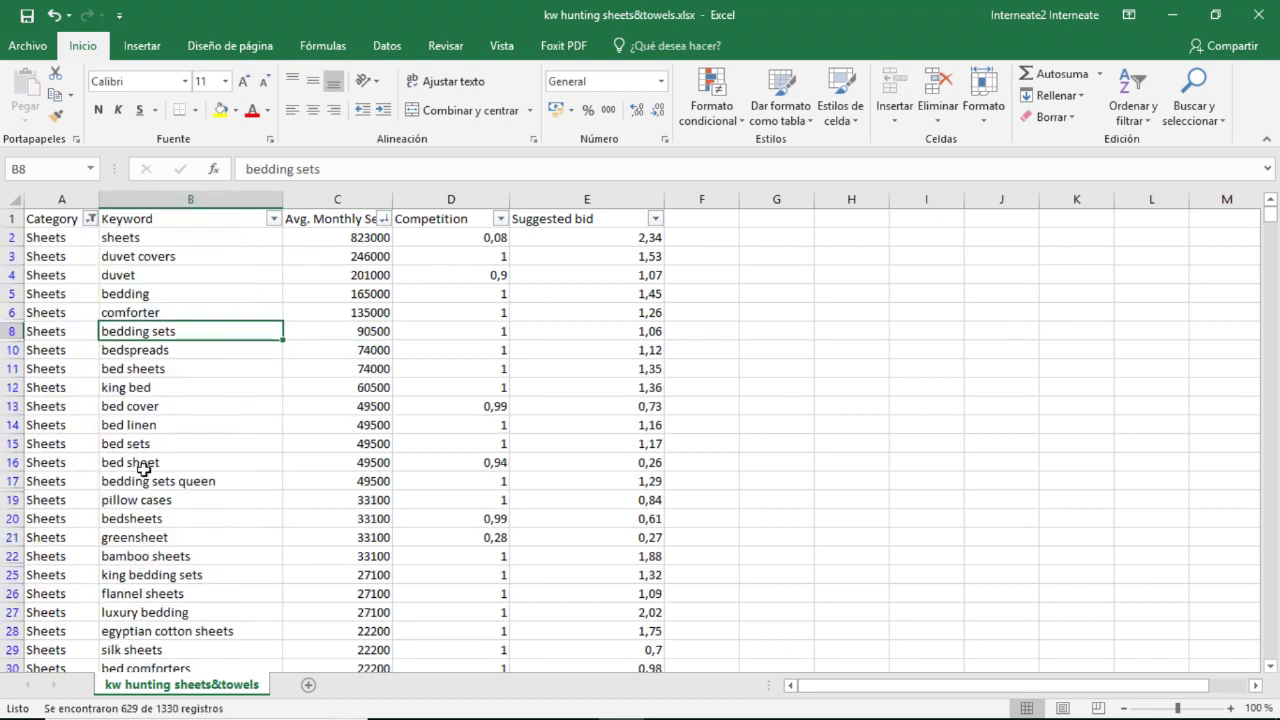
- Copy the Sheets keywords from B2 down to row 1331
{"action": "left_click", "coordinate": [143, 465]}
{"action": "left_click_drag", "start_coordinate": [161, 246], "coordinate": [193, 712]}
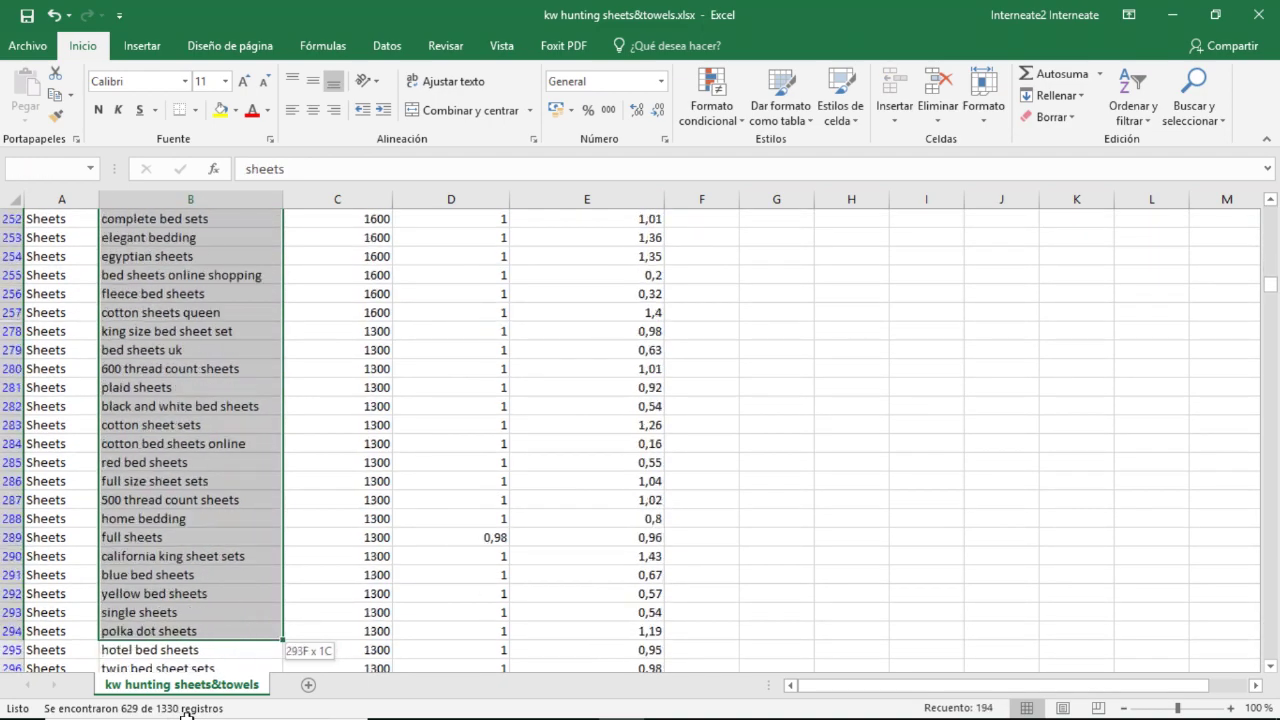
{"action": "mouse_move", "coordinate": [193, 712]}
{"action": "left_mouse_down"}
{"action": "mouse_move", "coordinate": [208, 712]}
{"action": "mouse_move", "coordinate": [210, 634]}
{"action": "left_mouse_up"}
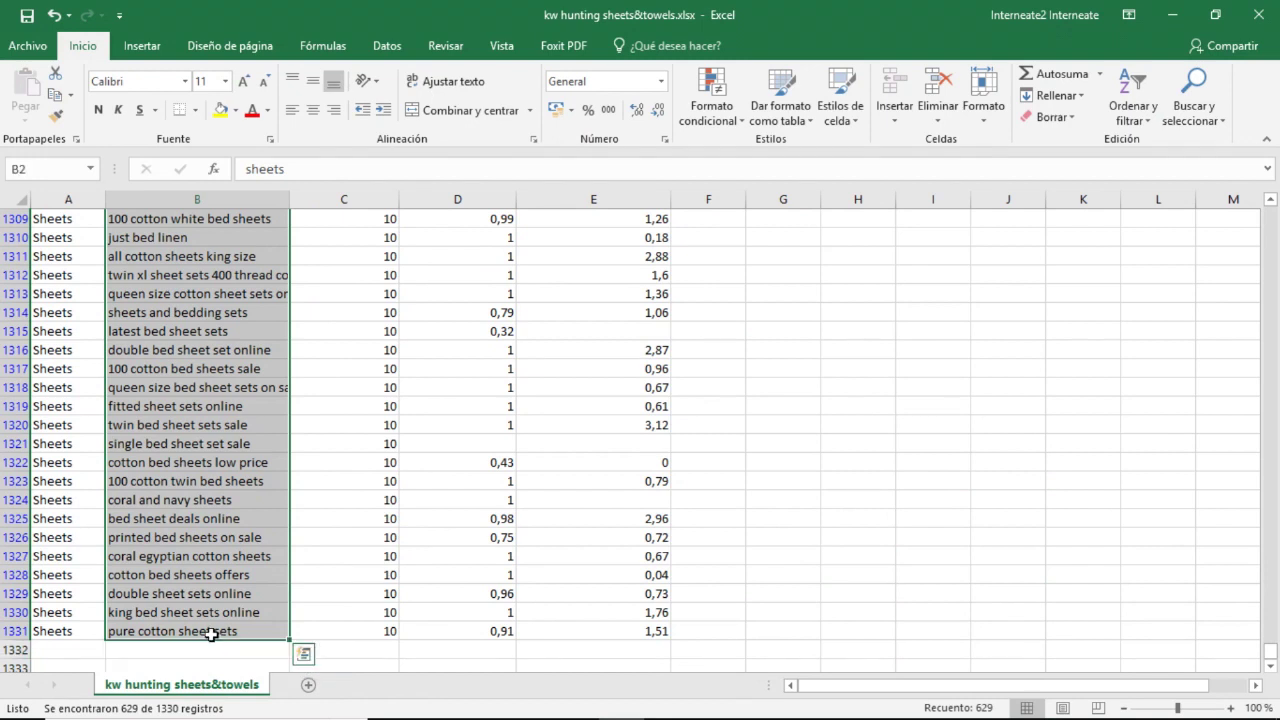
{"action": "key", "text": "ctrl+c"}
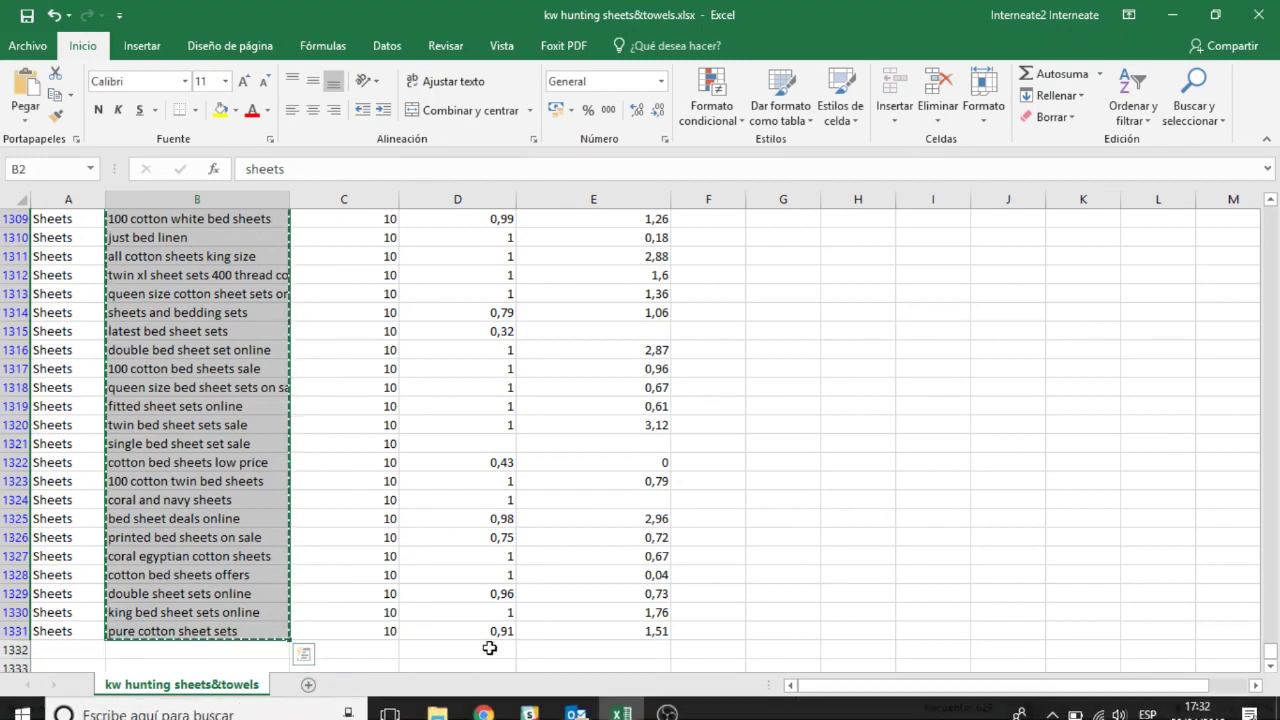
{"action": "mouse_move", "coordinate": [484, 701]}
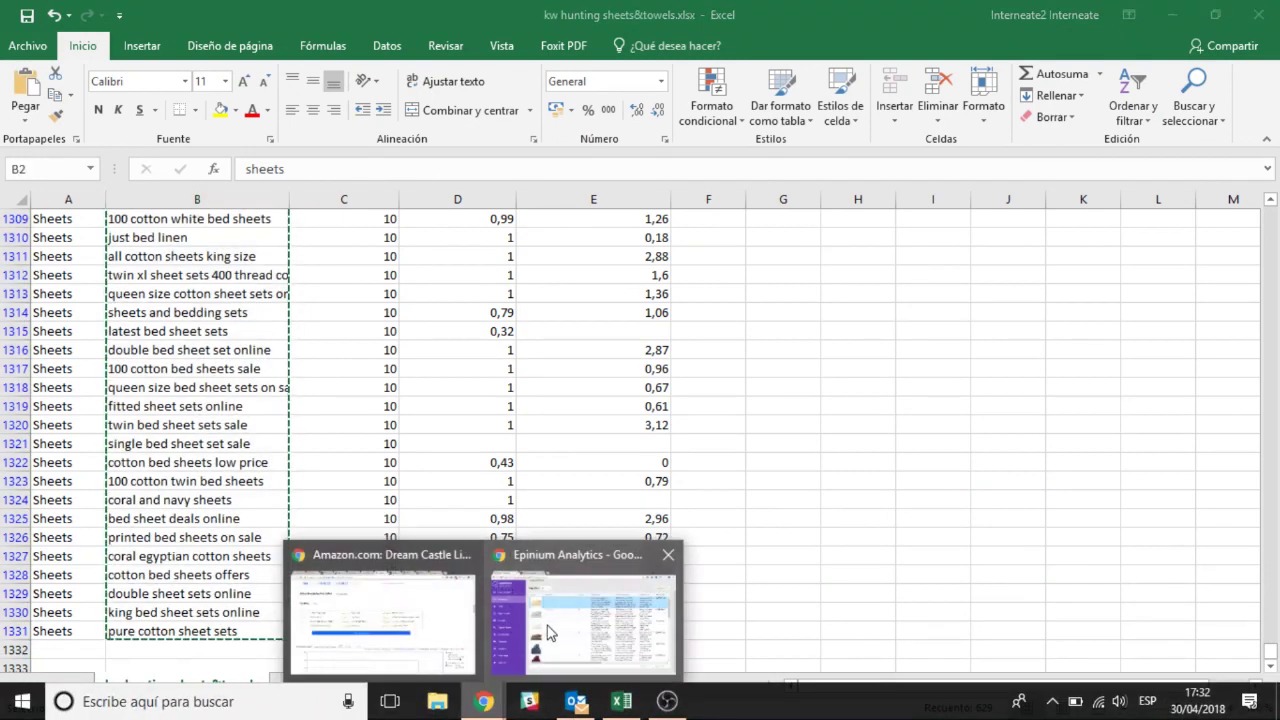
- Paste the 629 Sheets keywords into the first four sheet-set products' Keywords cells
{"action": "left_click", "coordinate": [533, 594]}
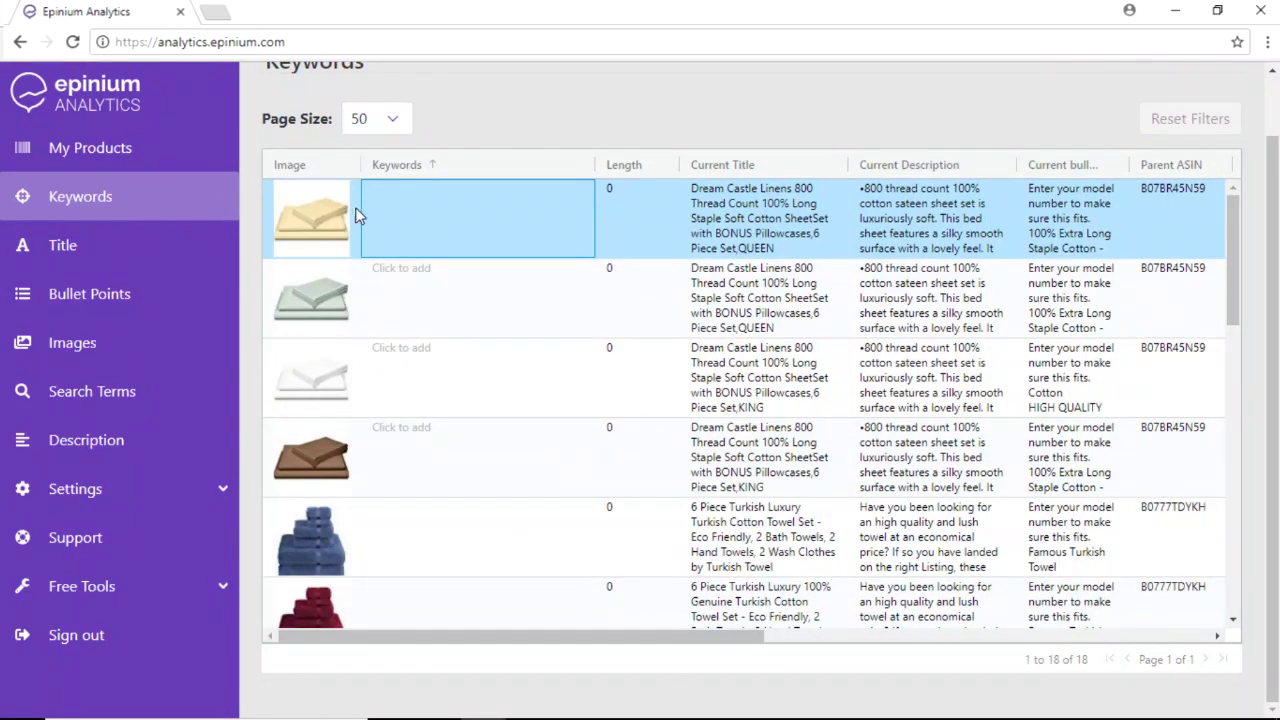
{"action": "double_click", "coordinate": [424, 203]}
{"action": "key", "text": "ctrl+v"}
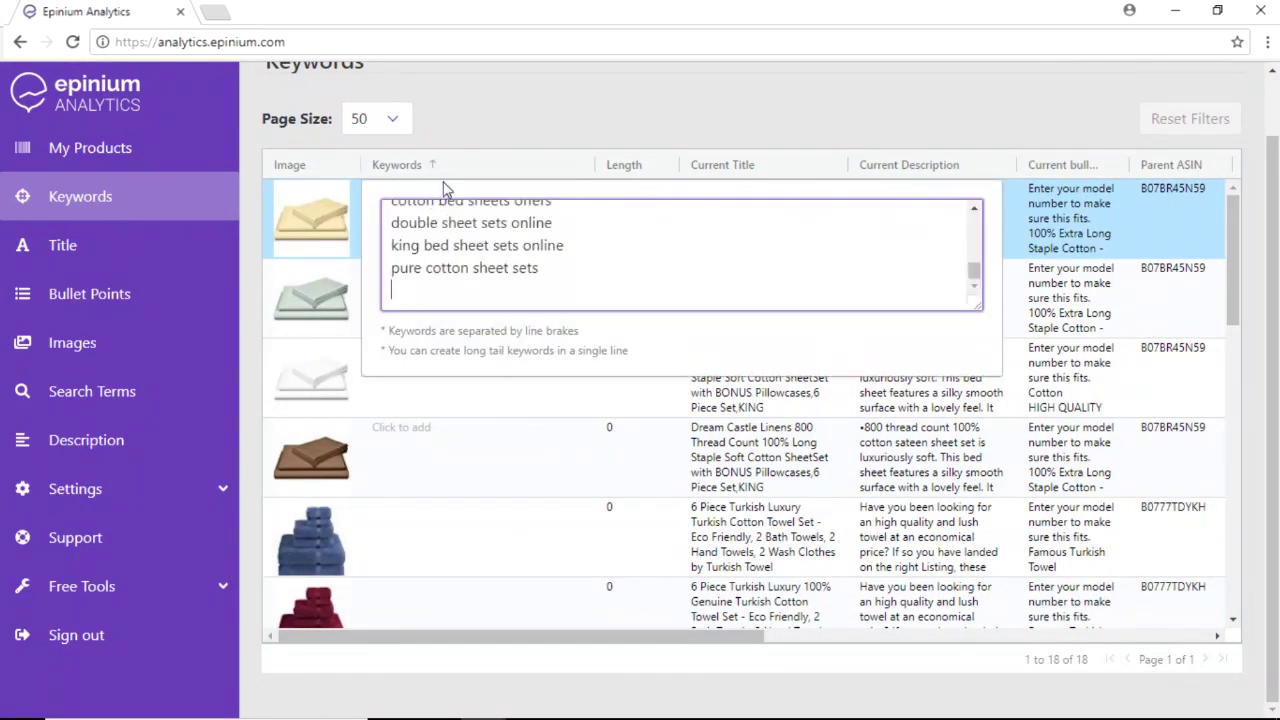
{"action": "left_click", "coordinate": [483, 129]}
{"action": "double_click", "coordinate": [456, 320]}
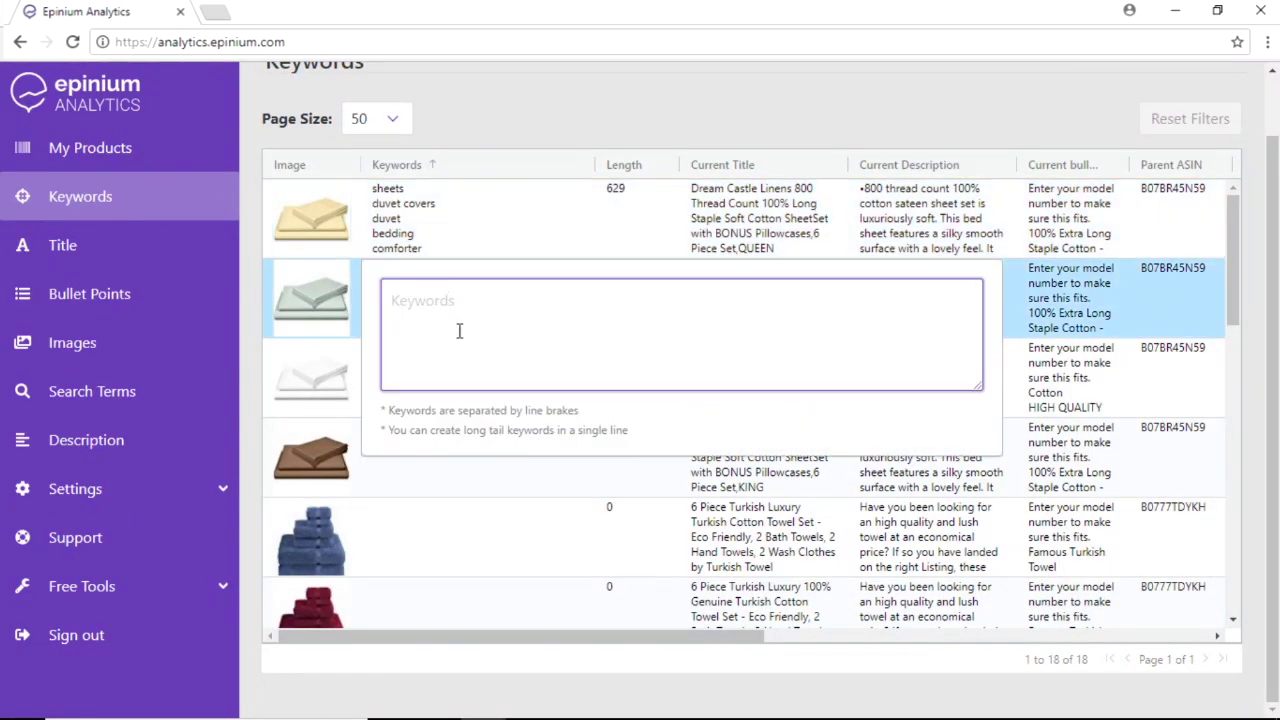
{"action": "key", "text": "ctrl+v"}
{"action": "left_click", "coordinate": [483, 106]}
{"action": "double_click", "coordinate": [452, 382]}
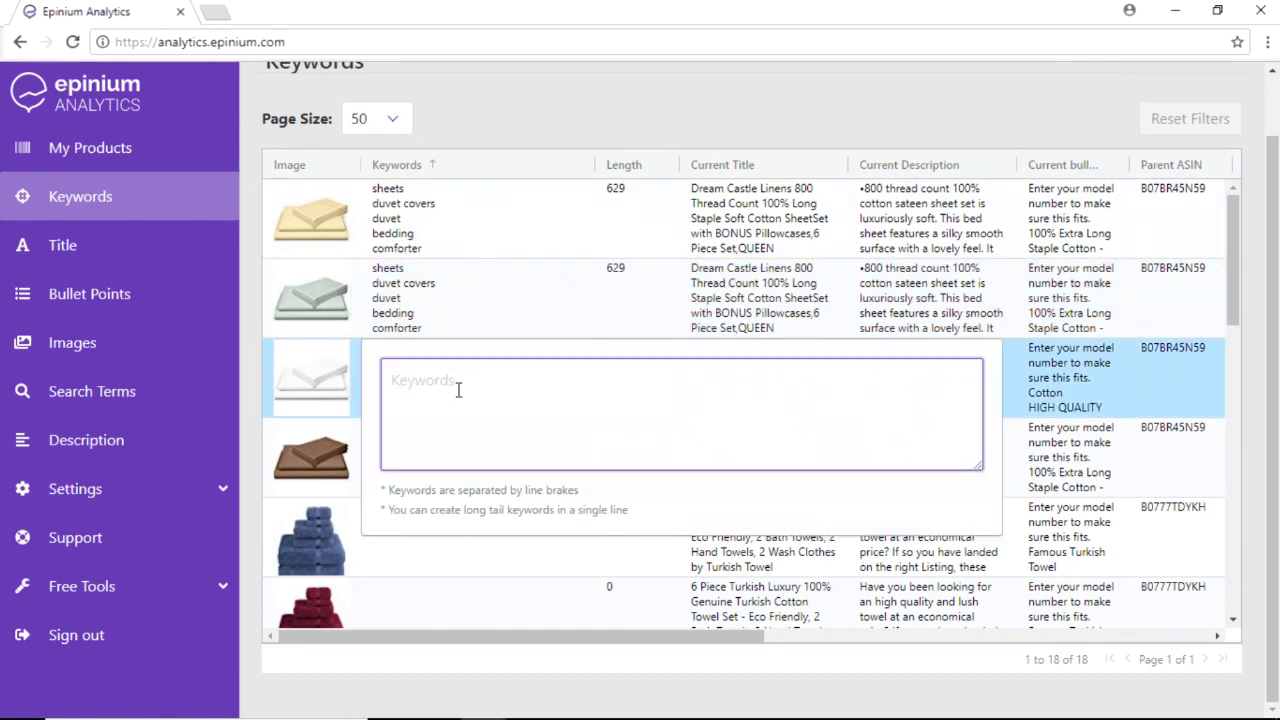
{"action": "key", "text": "ctrl+v"}
{"action": "left_click", "coordinate": [486, 336]}
{"action": "double_click", "coordinate": [449, 451]}
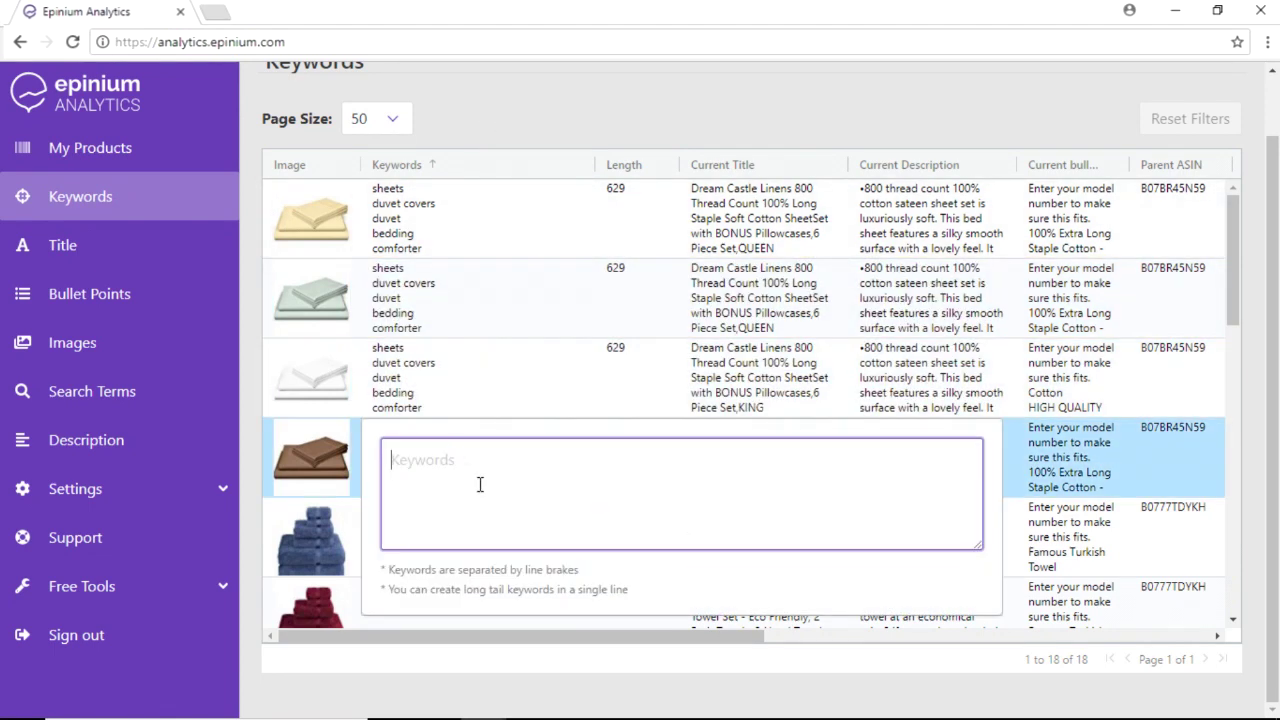
{"action": "key", "text": "ctrl+v"}
{"action": "left_click", "coordinate": [491, 109]}
- Paste the Sheets keywords into the brown QUEEN, cream KING and light-blue KING sheets
{"action": "scroll", "coordinate": [481, 496], "scroll_direction": "down", "scroll_amount": 2}
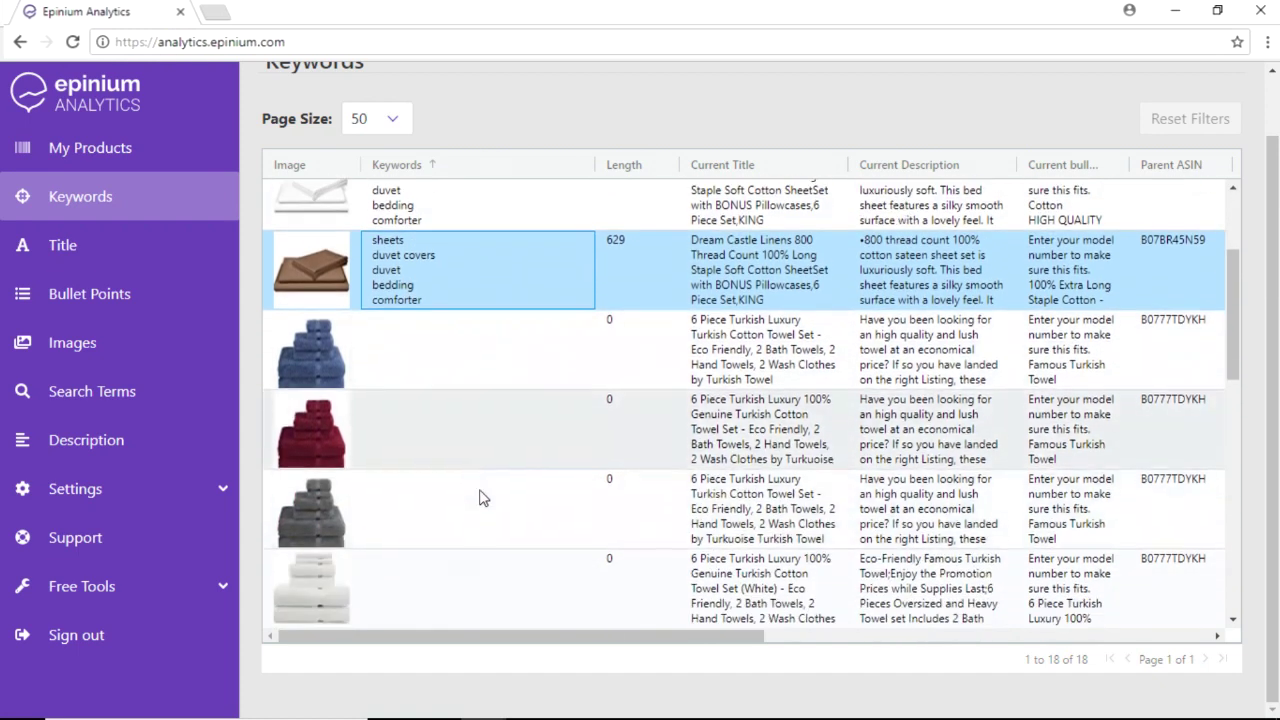
{"action": "scroll", "coordinate": [481, 496], "scroll_direction": "down", "scroll_amount": 3}
{"action": "scroll", "coordinate": [478, 494], "scroll_direction": "down", "scroll_amount": 2}
{"action": "scroll", "coordinate": [478, 494], "scroll_direction": "down", "scroll_amount": 2}
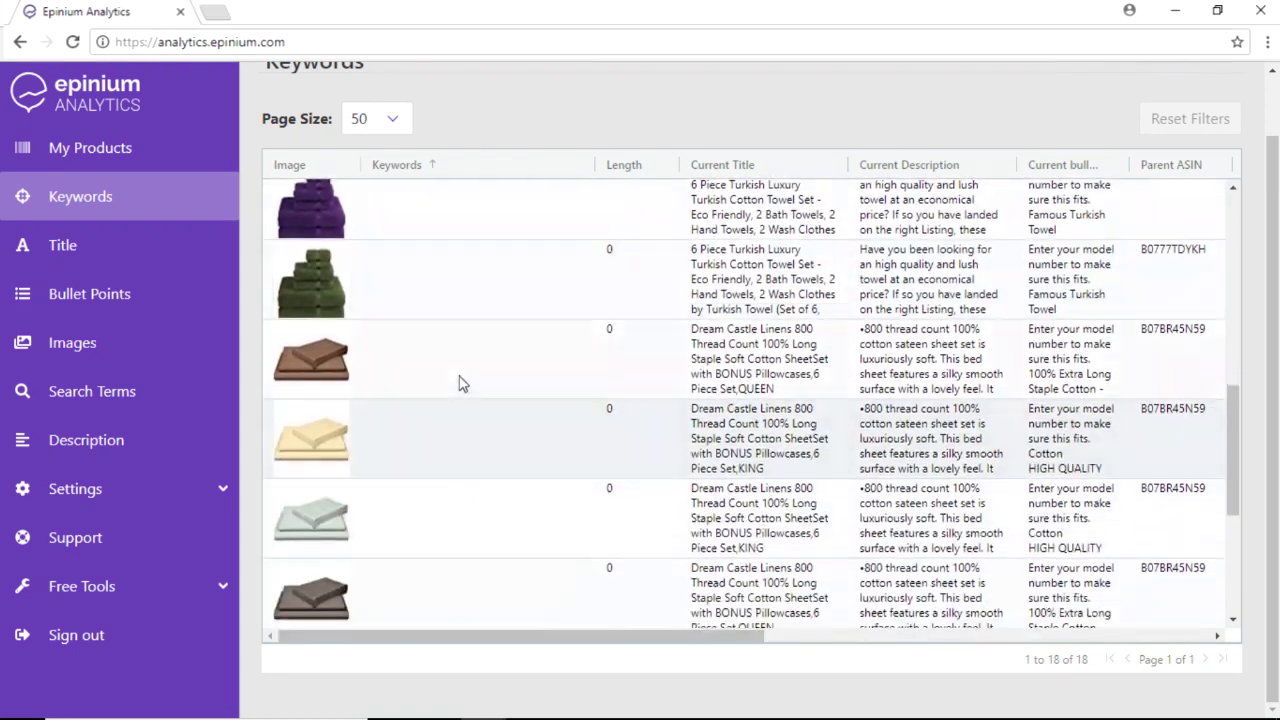
{"action": "double_click", "coordinate": [462, 380]}
{"action": "key", "text": "ctrl+v"}
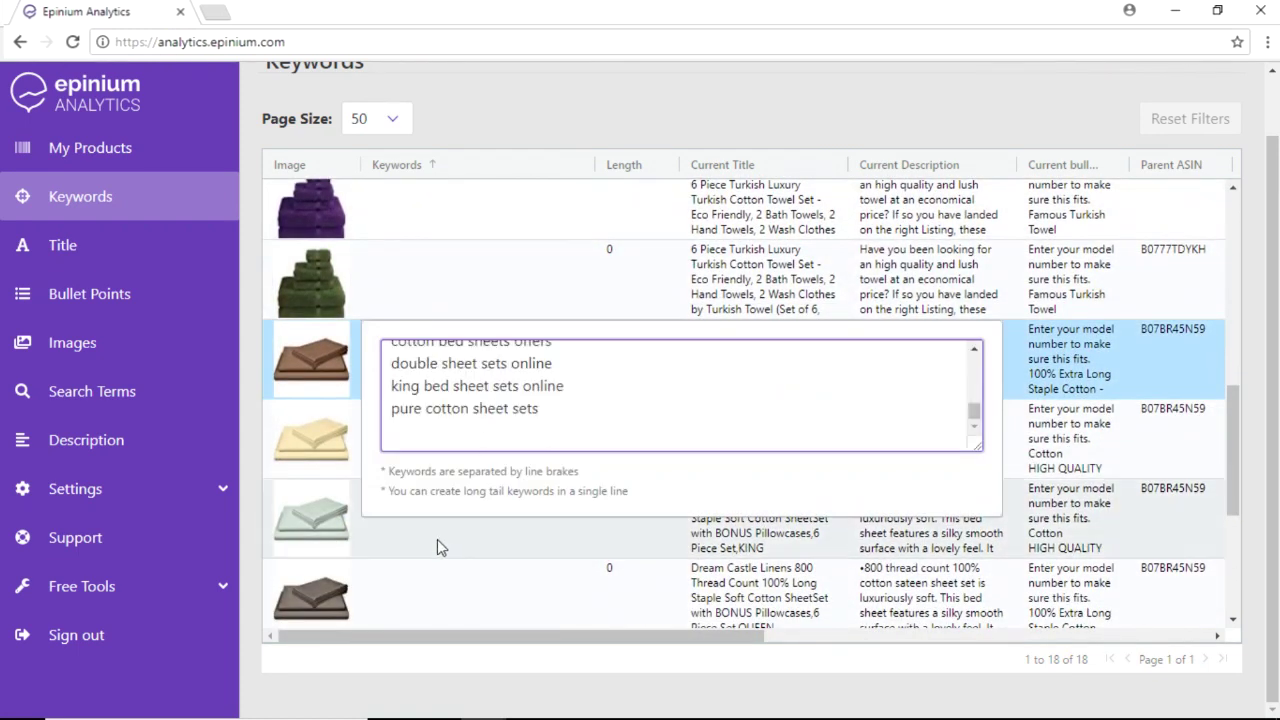
{"action": "double_click", "coordinate": [438, 531]}
{"action": "key", "text": "ctrl+v"}
{"action": "double_click", "coordinate": [437, 434]}
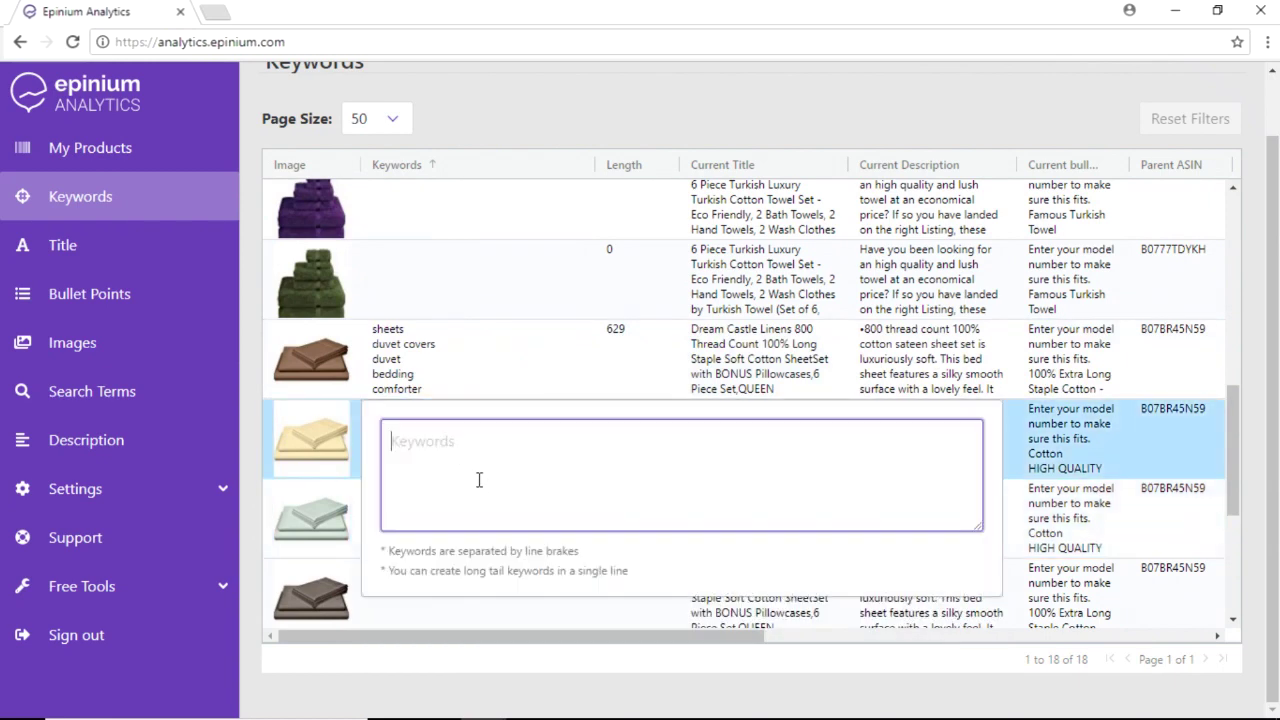
{"action": "key", "text": "ctrl+v"}
{"action": "left_click", "coordinate": [501, 119]}
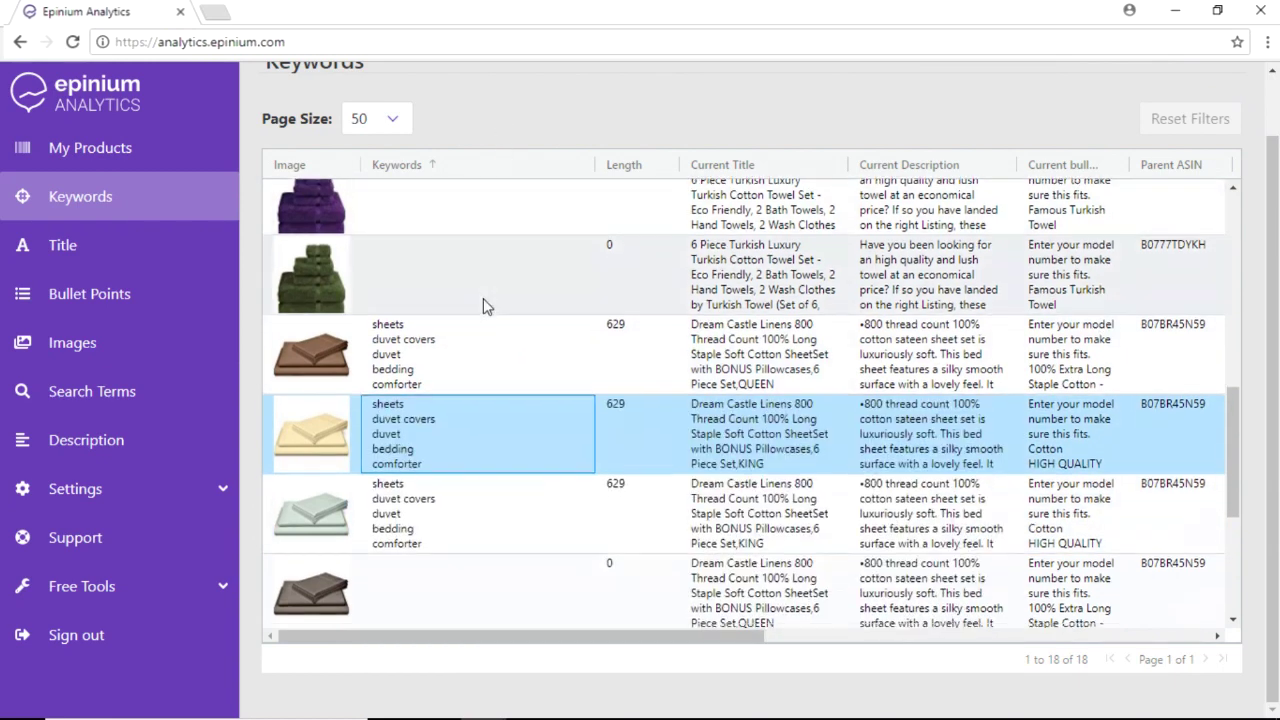
- Paste the Sheets keywords into the dark brown, teal and white sheet rows
{"action": "scroll", "coordinate": [477, 403], "scroll_direction": "down", "scroll_amount": 2}
{"action": "double_click", "coordinate": [470, 403]}
{"action": "key", "text": "ctrl+v"}
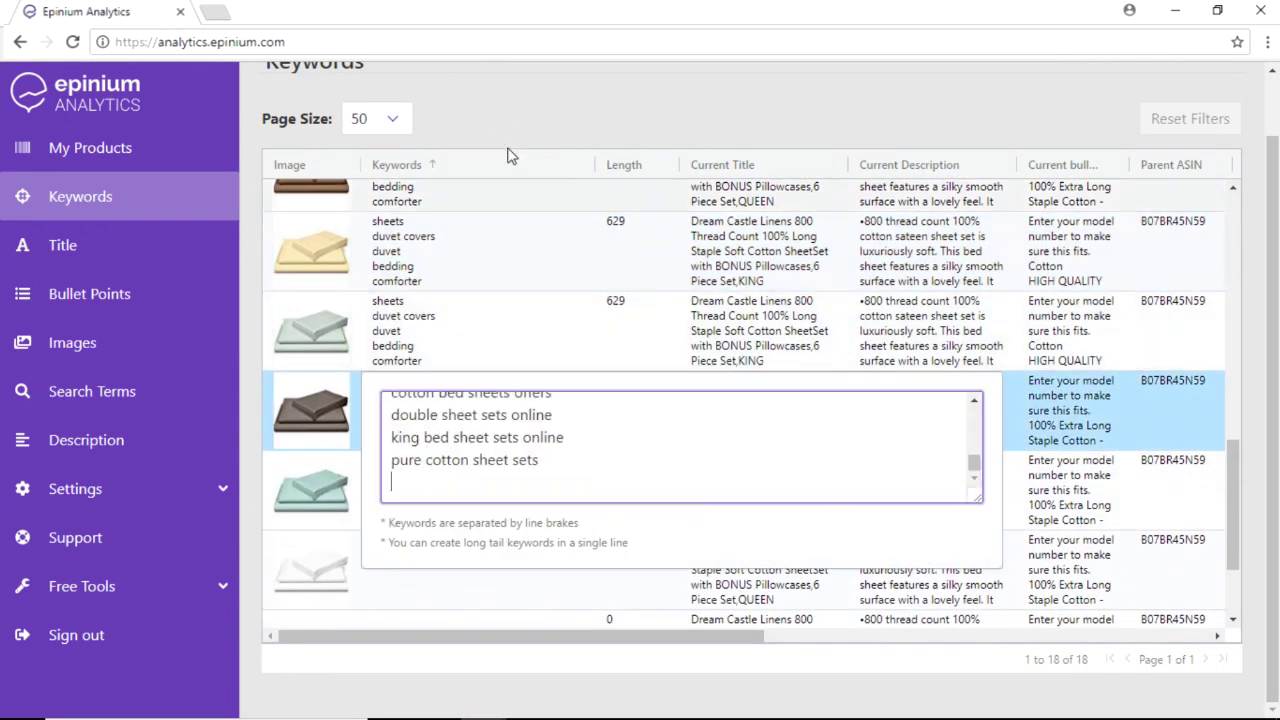
{"action": "left_click", "coordinate": [511, 157]}
{"action": "double_click", "coordinate": [463, 473]}
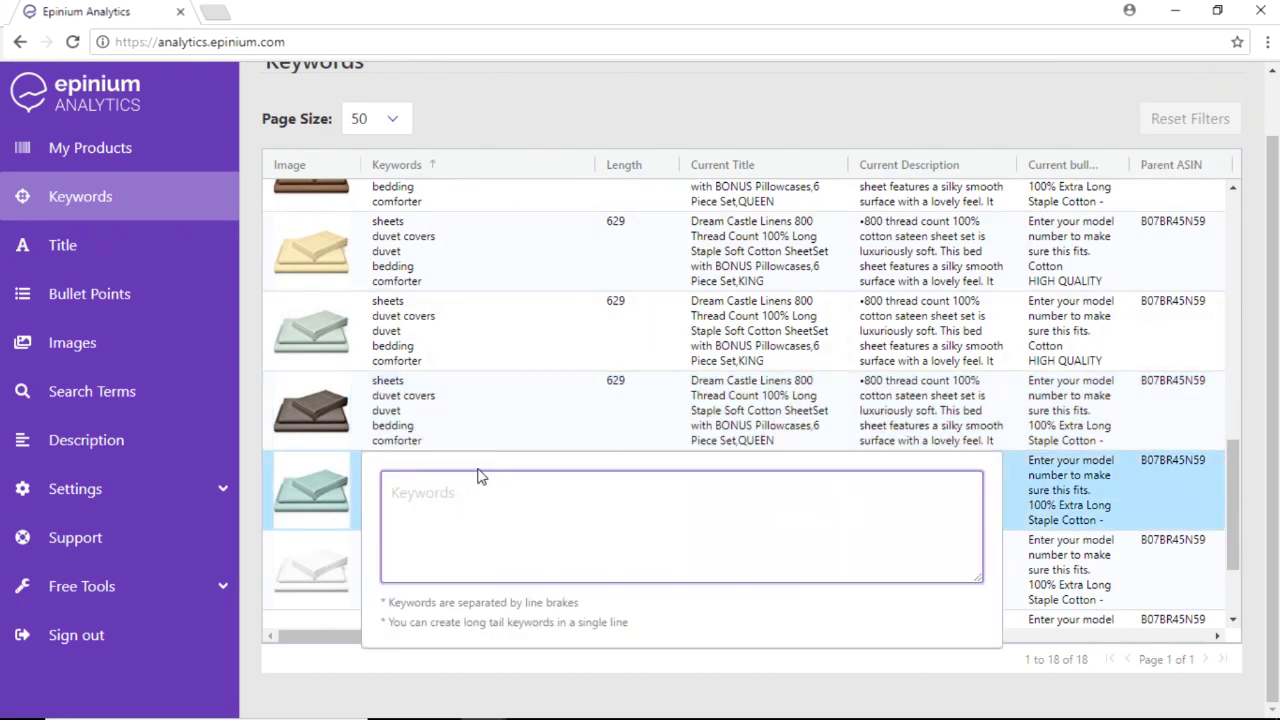
{"action": "key", "text": "ctrl+v"}
{"action": "left_click", "coordinate": [512, 126]}
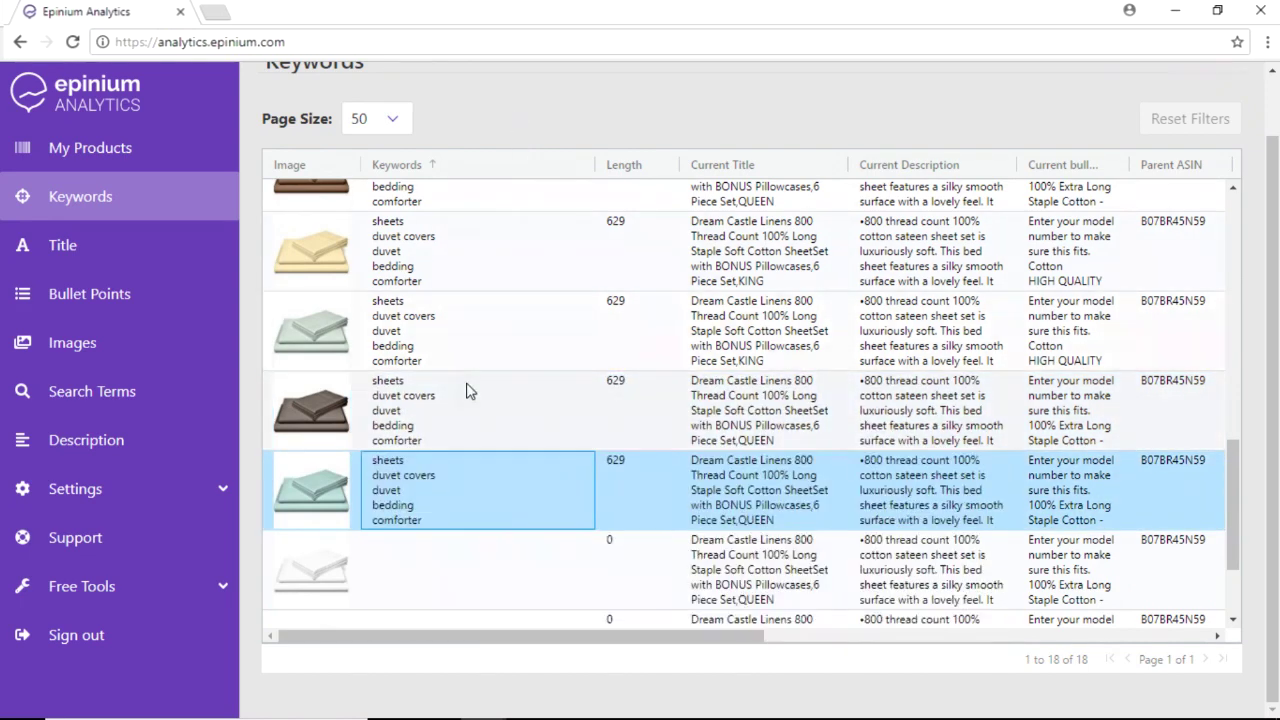
{"action": "scroll", "coordinate": [475, 420], "scroll_direction": "down", "scroll_amount": 1}
{"action": "double_click", "coordinate": [457, 470]}
{"action": "key", "text": "ctrl+v"}
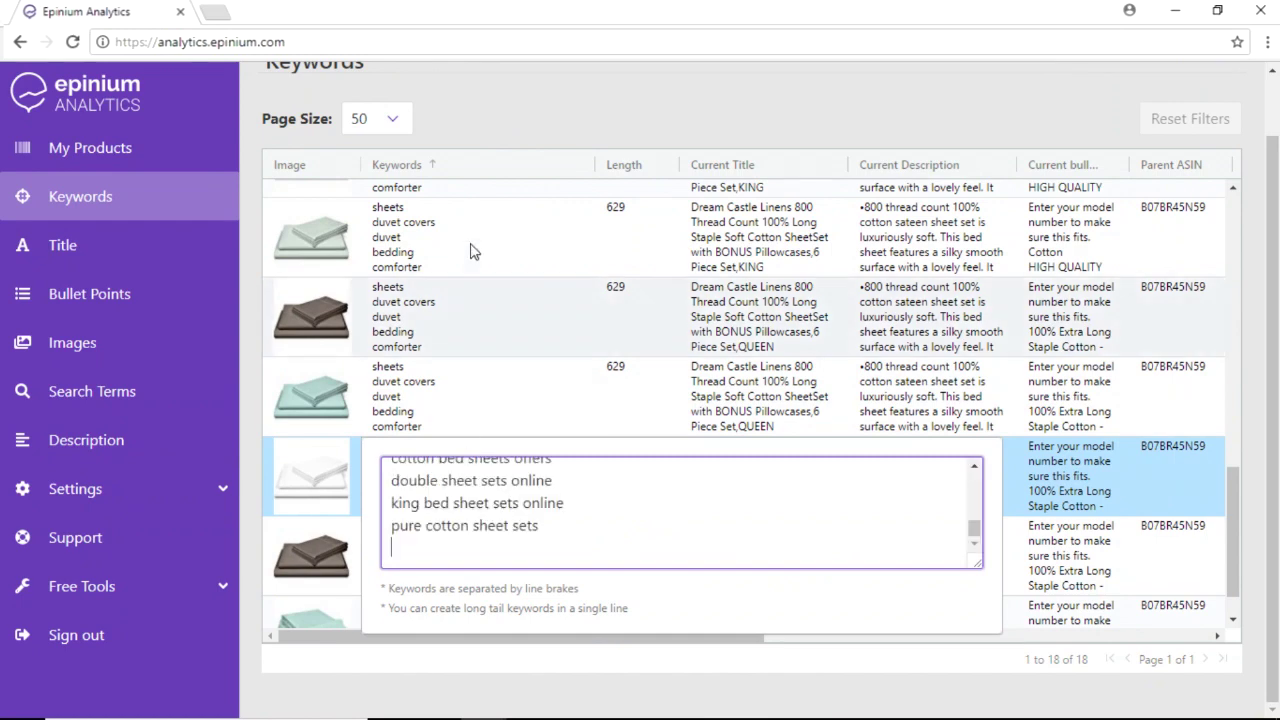
{"action": "left_click", "coordinate": [522, 128]}
- Paste the Sheets keywords into the brown KING and bottom teal sheet rows
{"action": "scroll", "coordinate": [456, 440], "scroll_direction": "down", "scroll_amount": 1}
{"action": "double_click", "coordinate": [448, 495]}
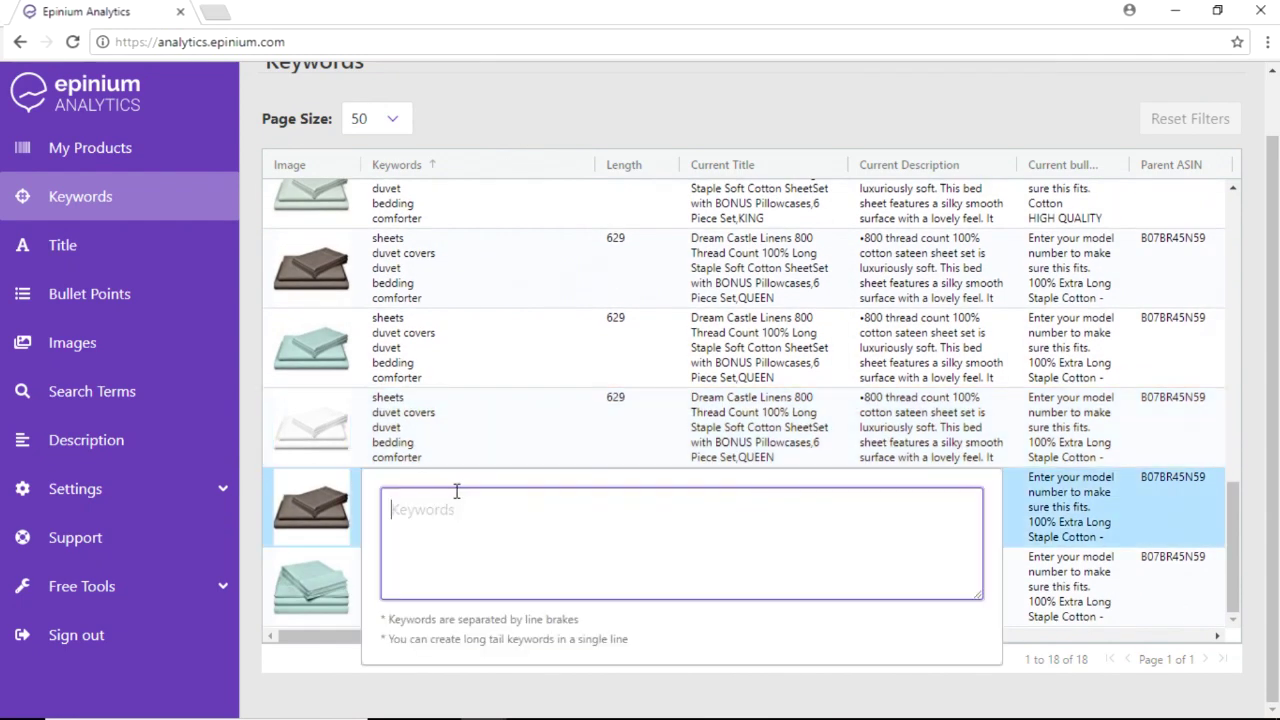
{"action": "key", "text": "ctrl+v"}
{"action": "left_click", "coordinate": [523, 96]}
{"action": "double_click", "coordinate": [439, 569]}
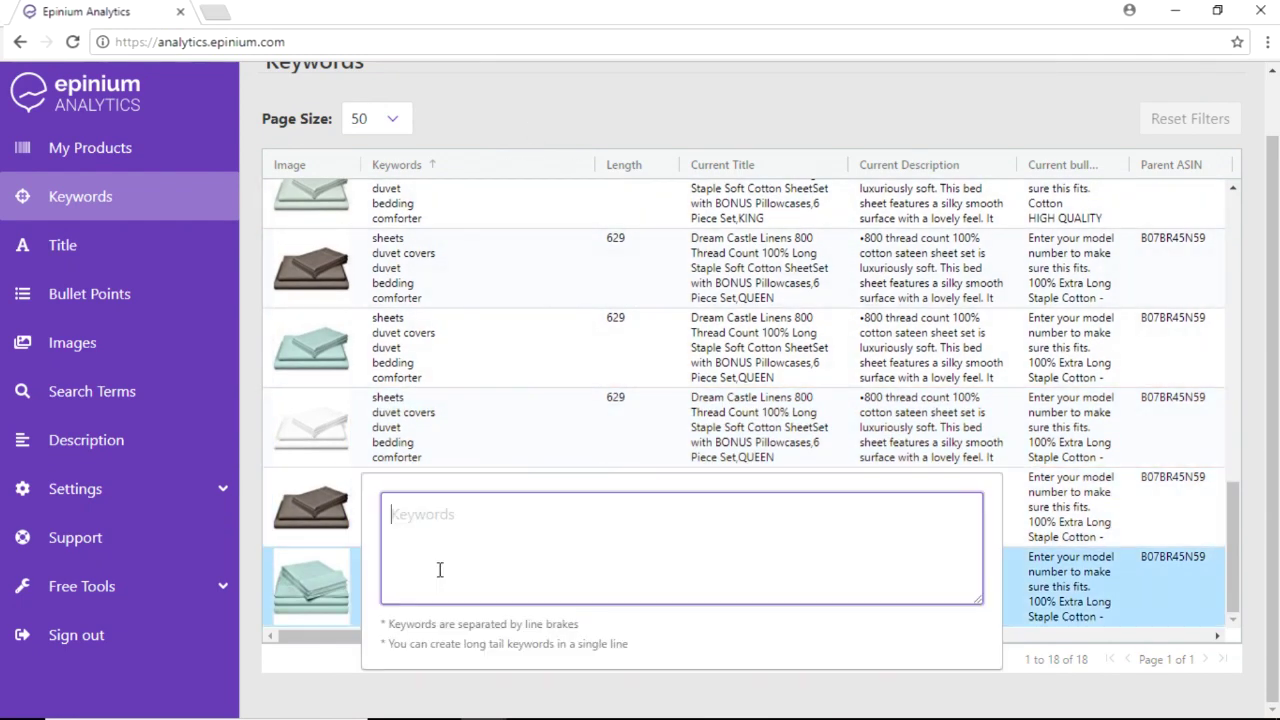
{"action": "key", "text": "ctrl+v"}
{"action": "left_click", "coordinate": [549, 123]}
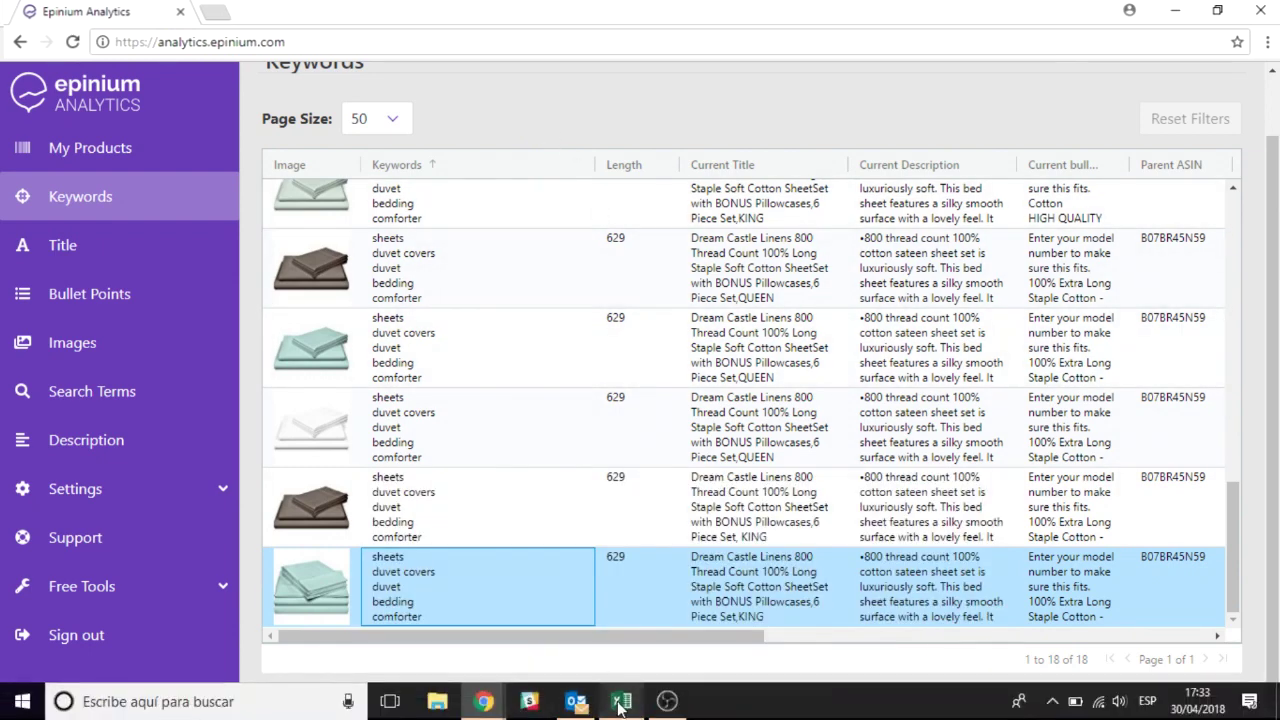
{"action": "left_click", "coordinate": [621, 701]}
- Filter the keyword table's Category column to Towels only
{"action": "left_click", "coordinate": [409, 518]}
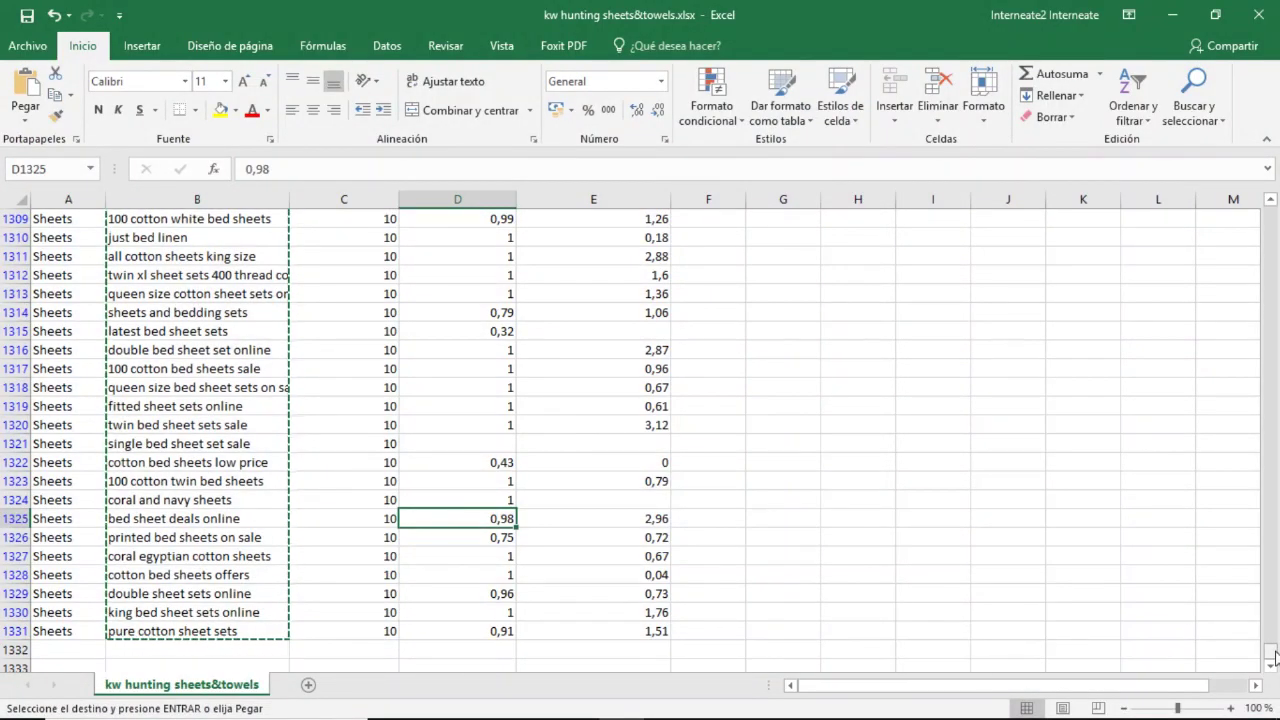
{"action": "left_click_drag", "start_coordinate": [1270, 652], "coordinate": [1268, 178]}
{"action": "left_click", "coordinate": [90, 218]}
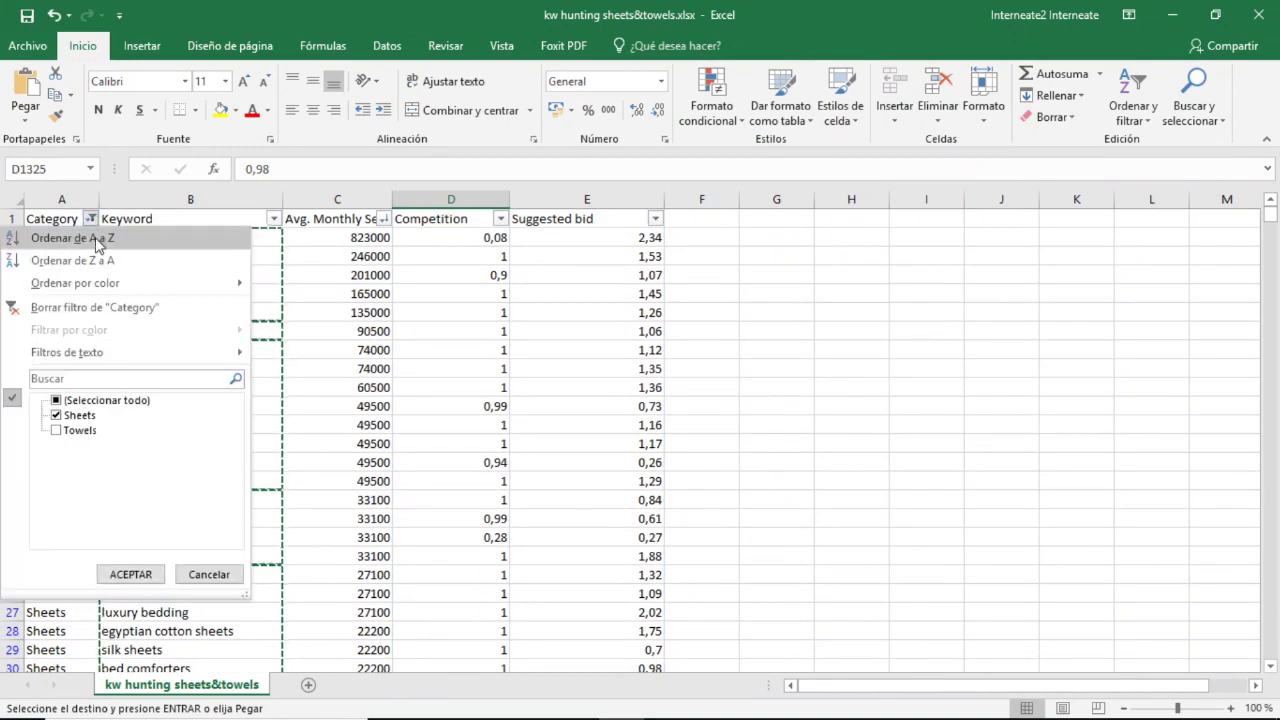
{"action": "left_click", "coordinate": [56, 400]}
{"action": "left_click", "coordinate": [56, 430]}
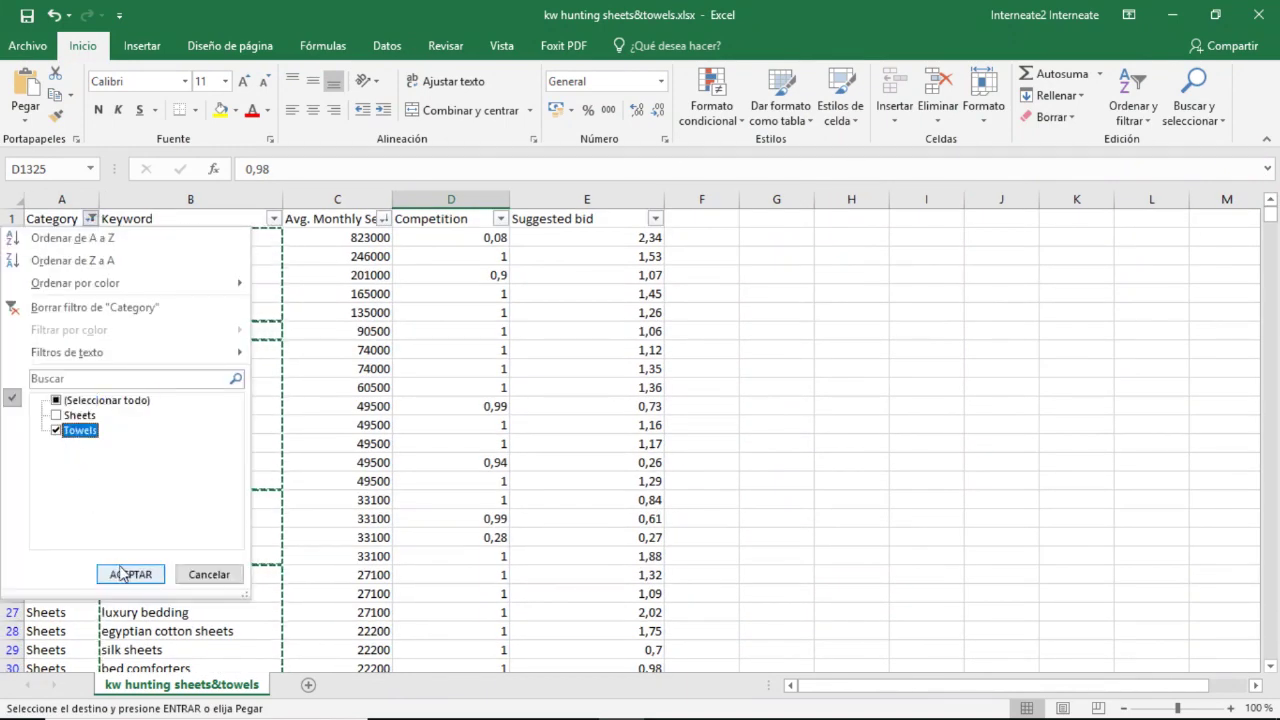
{"action": "left_click", "coordinate": [130, 574]}
- Select and copy the 701 Towels keywords down column B
{"action": "left_click", "coordinate": [207, 385]}
{"action": "left_click_drag", "start_coordinate": [117, 237], "coordinate": [140, 712]}
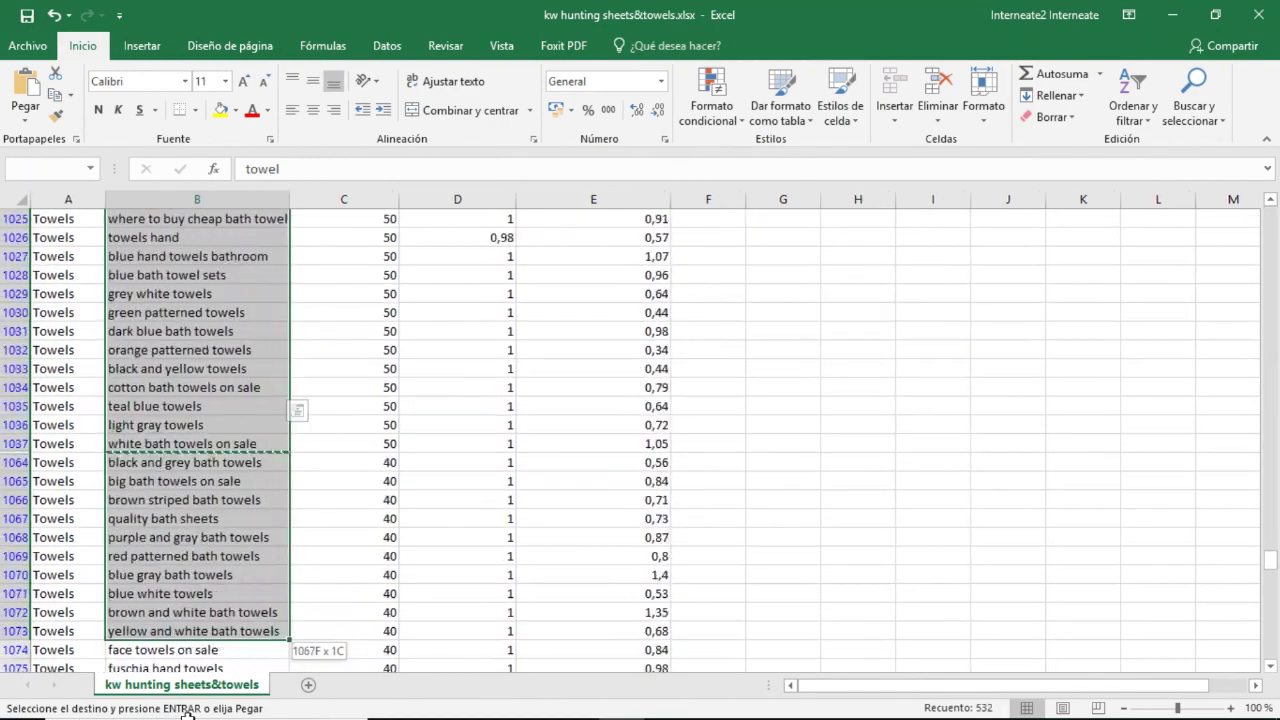
{"action": "mouse_move", "coordinate": [140, 712]}
{"action": "left_mouse_down"}
{"action": "mouse_move", "coordinate": [193, 712]}
{"action": "mouse_move", "coordinate": [197, 647]}
{"action": "left_mouse_up"}
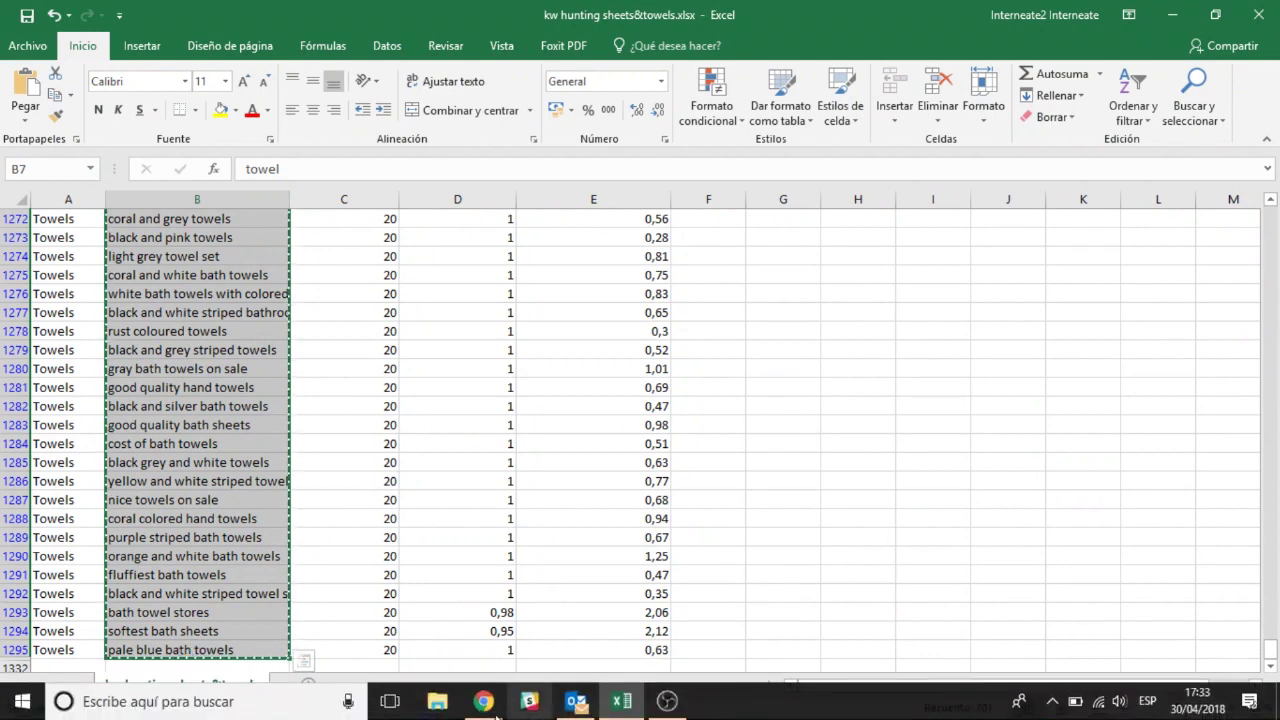
{"action": "left_click", "coordinate": [484, 701]}
- Paste the Towels keywords into the green and purple towel rows
{"action": "left_click", "coordinate": [517, 650]}
{"action": "scroll", "coordinate": [428, 520], "scroll_direction": "up", "scroll_amount": 5}
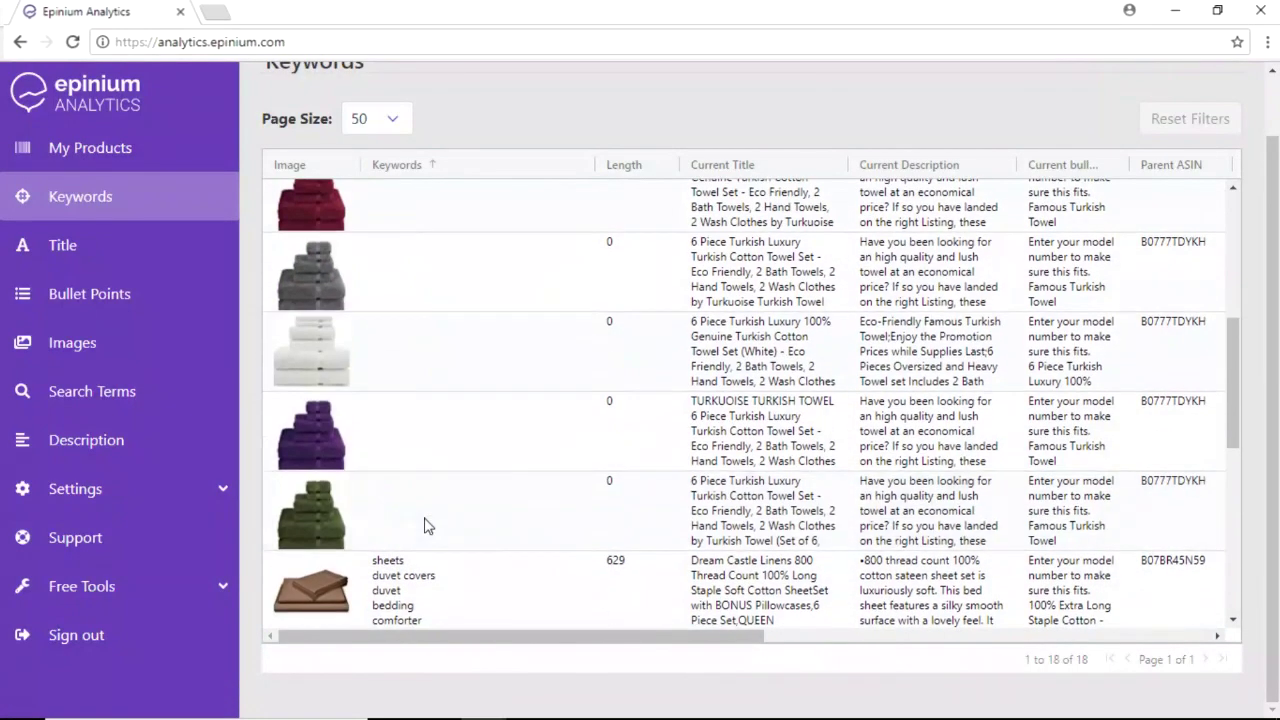
{"action": "left_click", "coordinate": [470, 492]}
{"action": "double_click", "coordinate": [470, 492]}
{"action": "key", "text": "ctrl+v"}
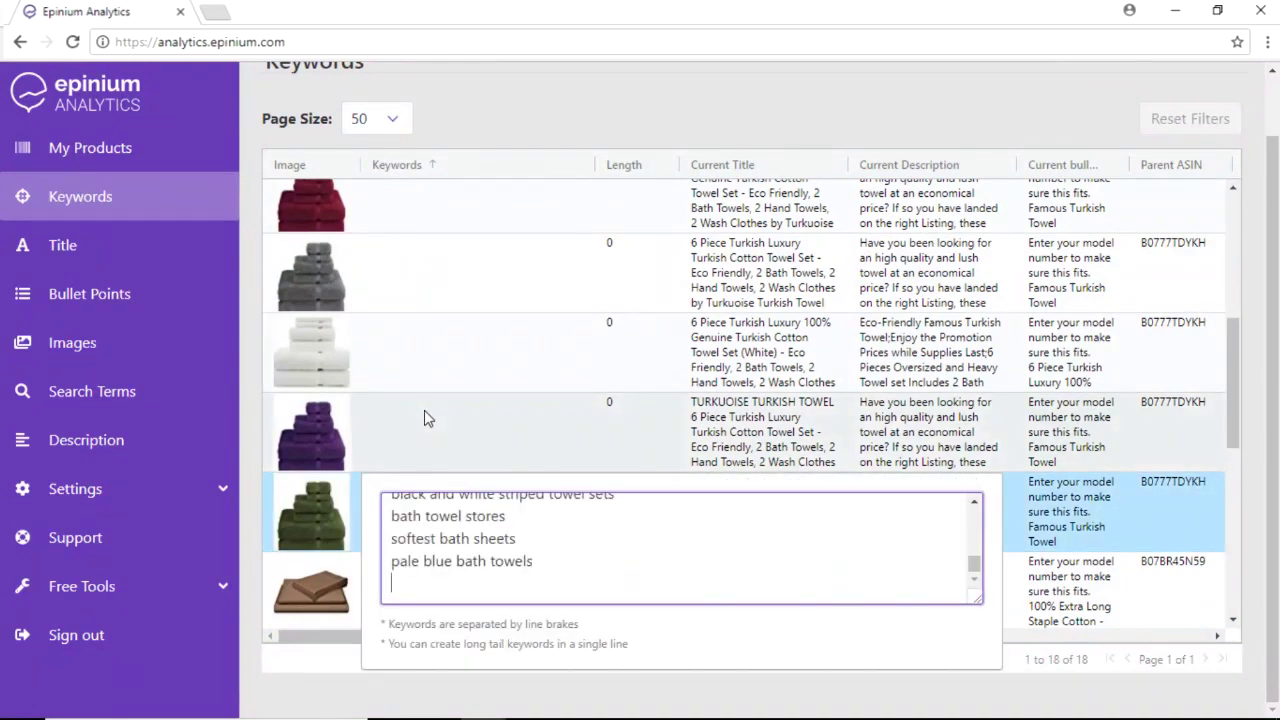
{"action": "double_click", "coordinate": [430, 410]}
{"action": "key", "text": "ctrl+v"}
- Paste the Towels keywords into the white, grey and maroon towel rows
{"action": "double_click", "coordinate": [423, 335]}
{"action": "type", "text": "towel beach towels bath towels tea towel microfiber towels"}
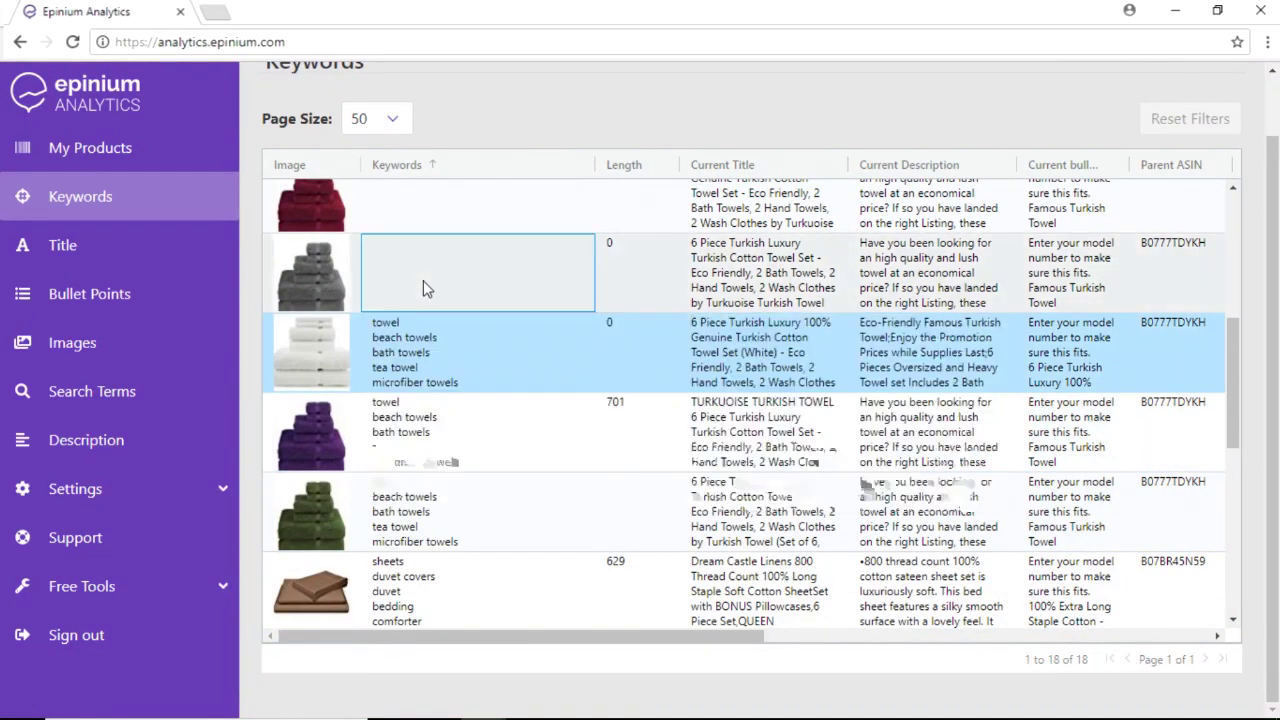
{"action": "double_click", "coordinate": [423, 280]}
{"action": "key", "text": "ctrl+v"}
{"action": "double_click", "coordinate": [440, 280]}
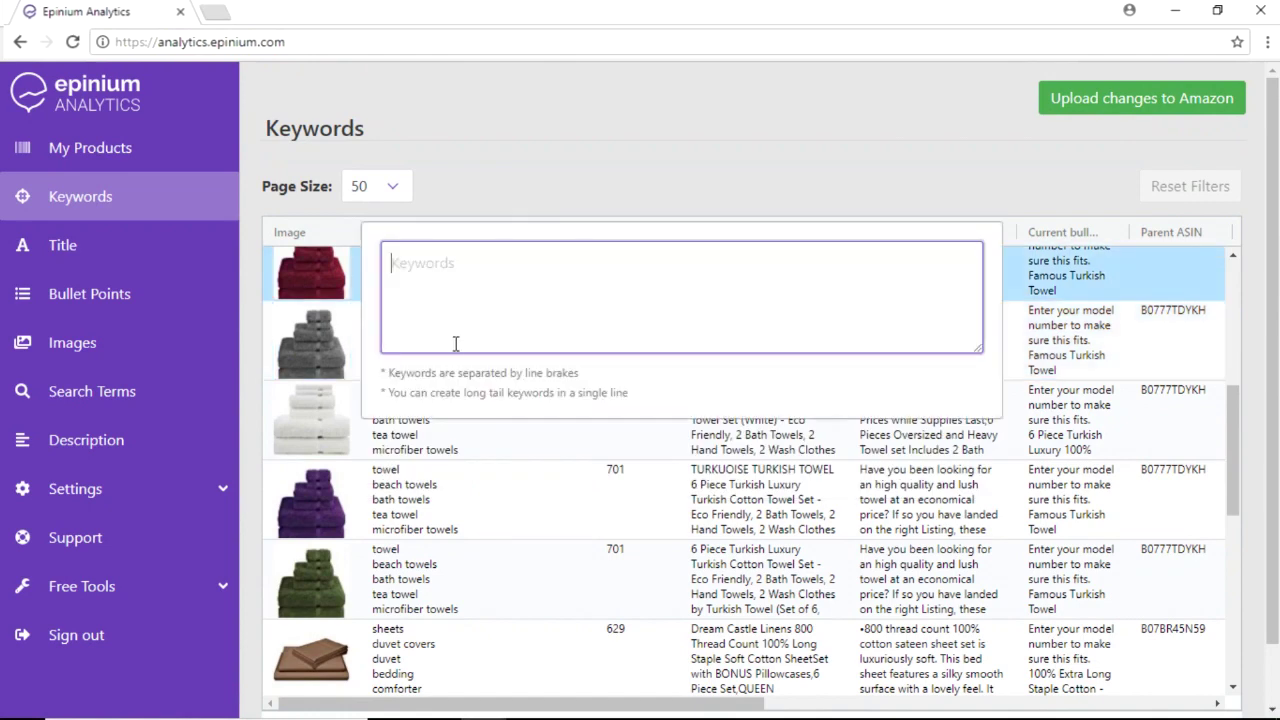
{"action": "key", "text": "ctrl+v"}
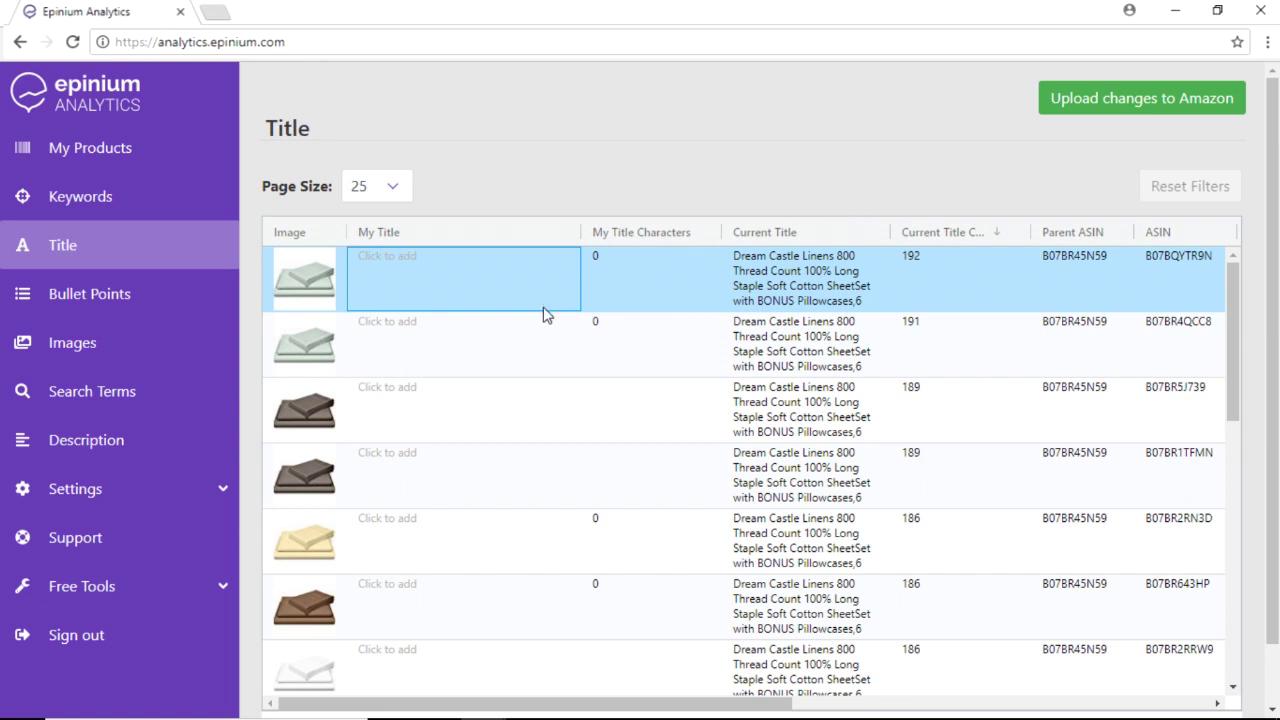
- Fill the first sheet-set product's new title with its current 192-character title
{"action": "left_click", "coordinate": [407, 282]}
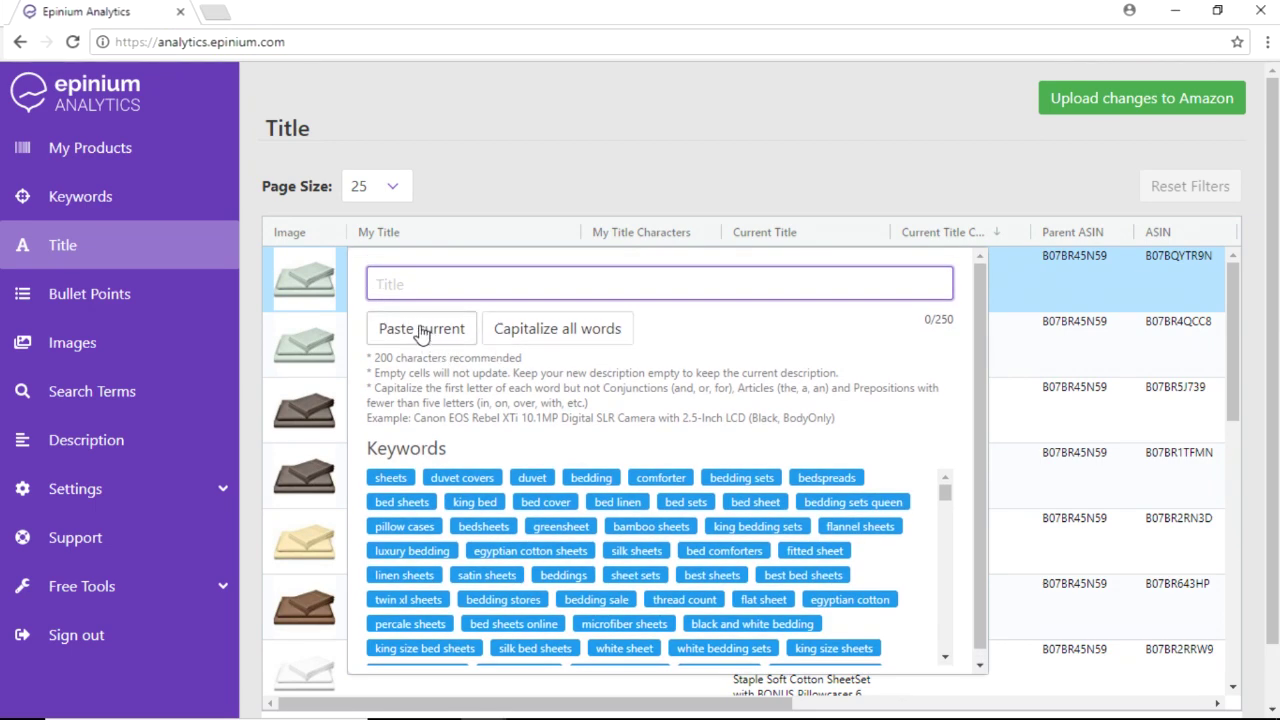
{"action": "left_click", "coordinate": [442, 335]}
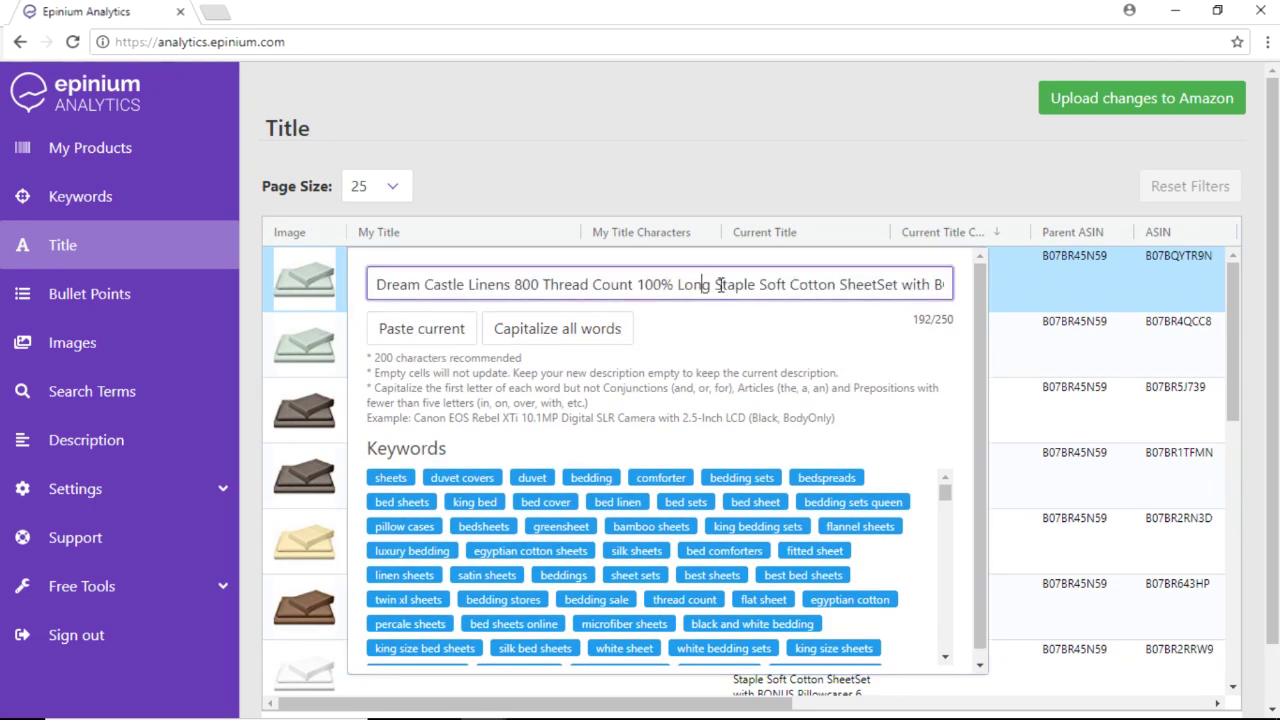
- Correct the colour name at the end of the first product's title to end in 'LUE'
{"action": "left_click_drag", "start_coordinate": [714, 284], "coordinate": [1039, 292]}
{"action": "left_click", "coordinate": [922, 284]}
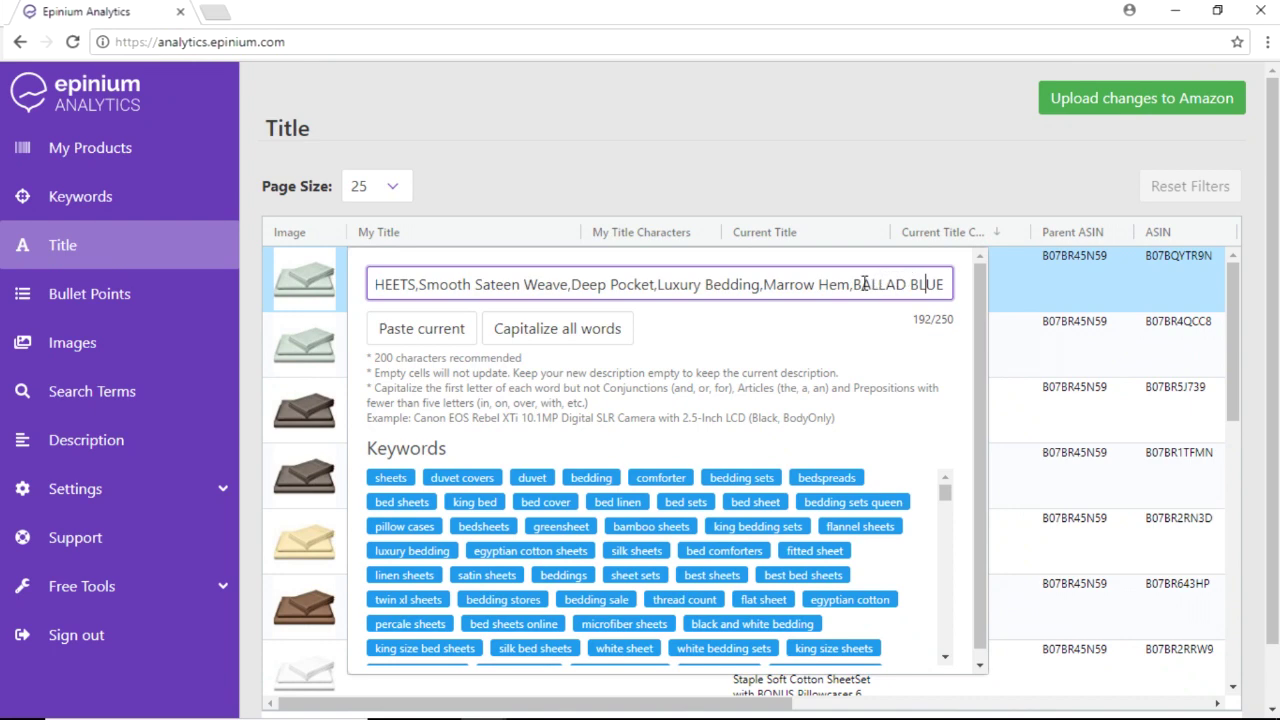
{"action": "left_click_drag", "start_coordinate": [861, 284], "coordinate": [1008, 286]}
{"action": "key", "text": "BackSpace"}
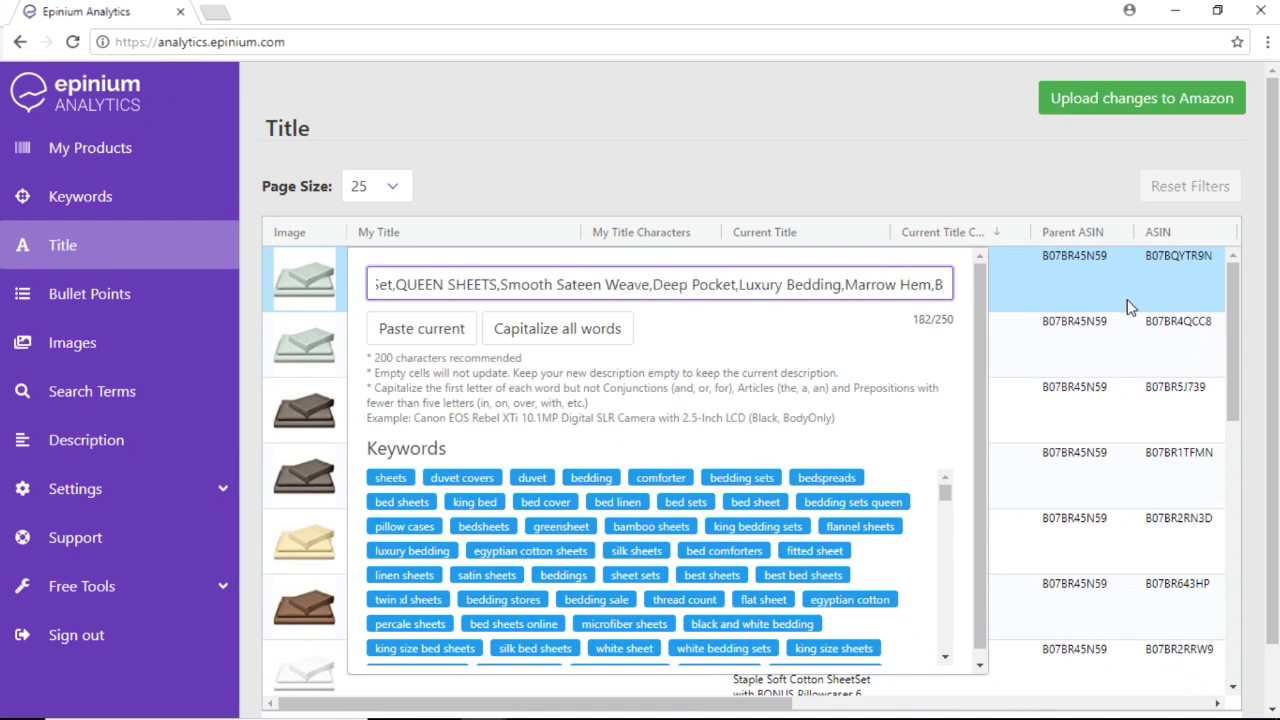
{"action": "type", "text": "L"}
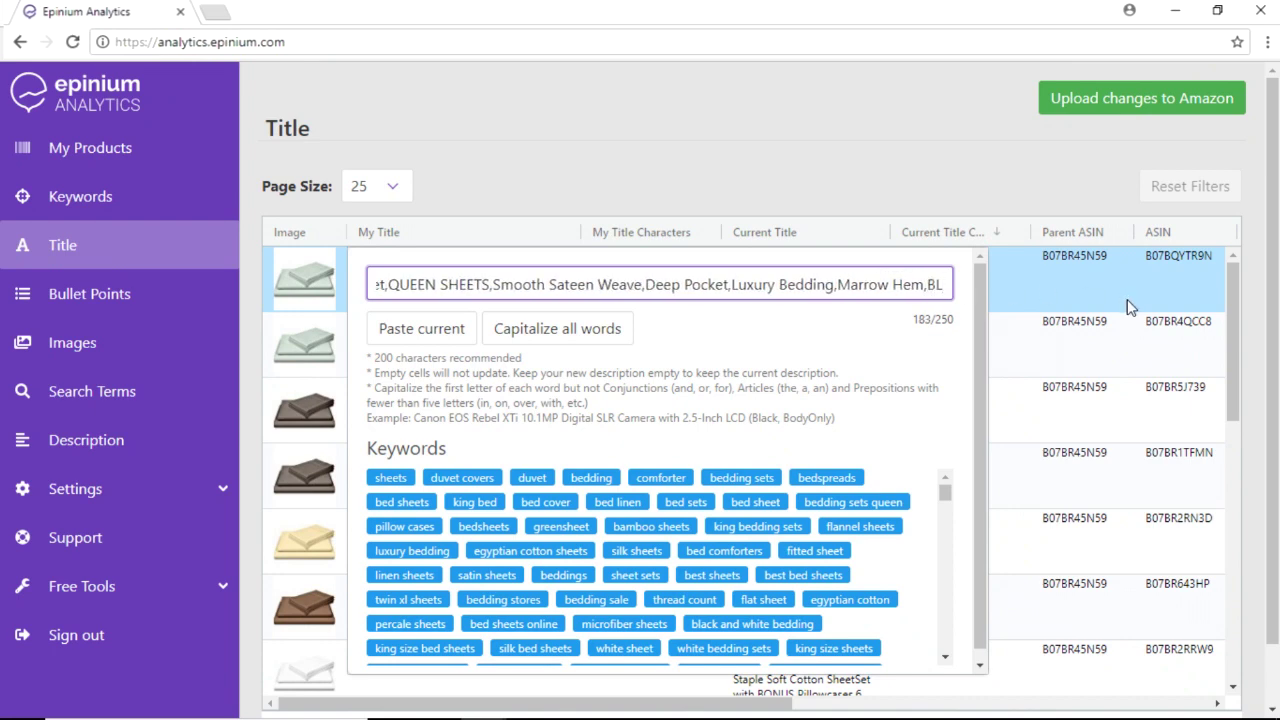
{"action": "type", "text": "UE"}
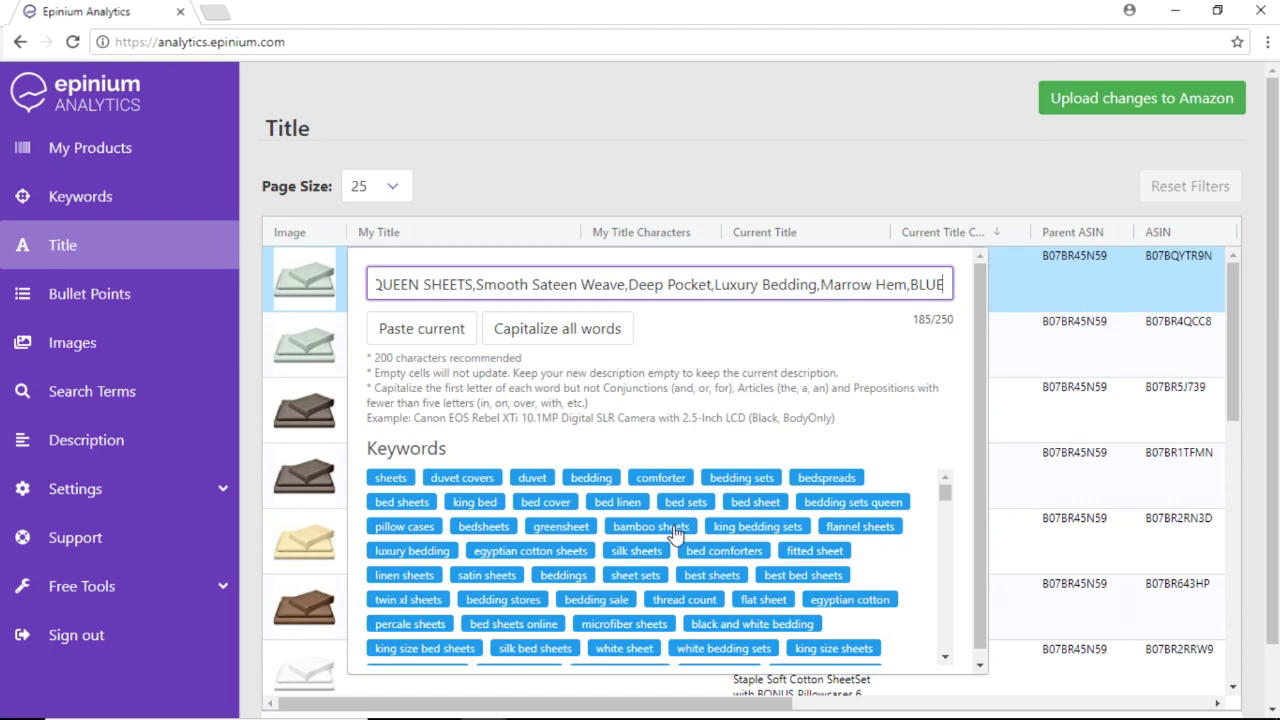
{"action": "scroll", "coordinate": [512, 530], "scroll_direction": "down", "scroll_amount": 1}
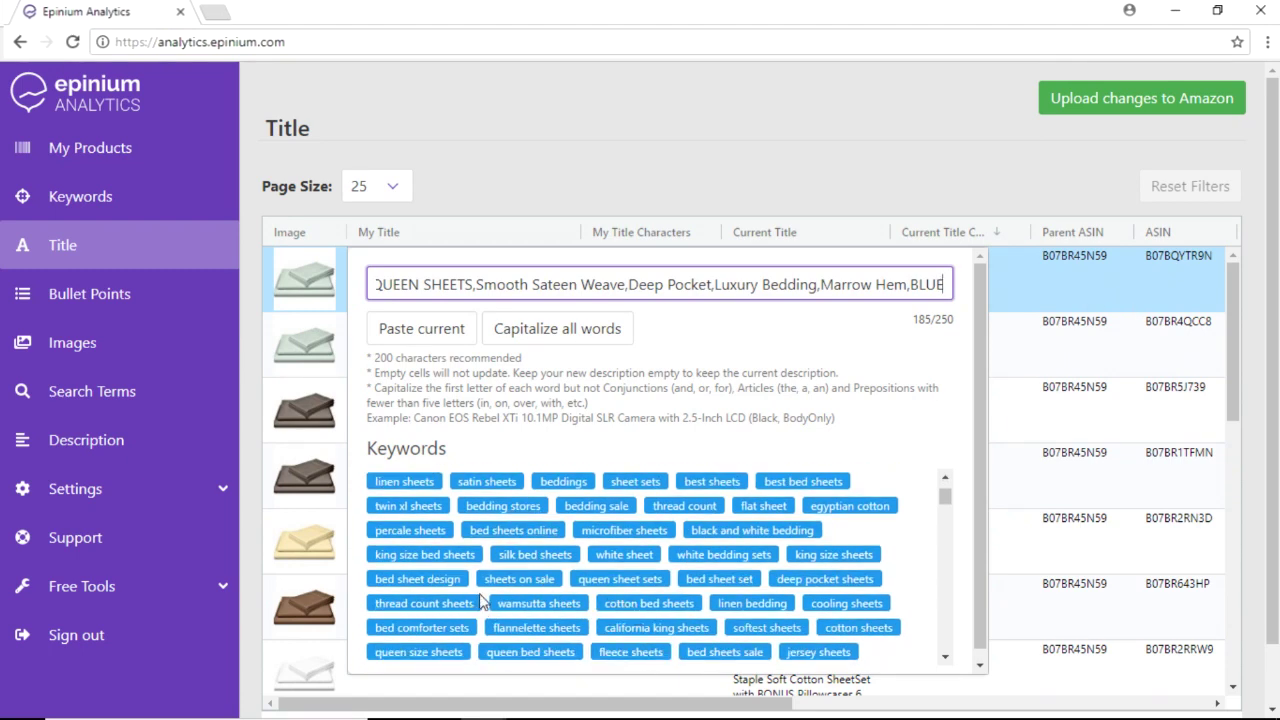
{"action": "scroll", "coordinate": [480, 600], "scroll_direction": "down", "scroll_amount": 1}
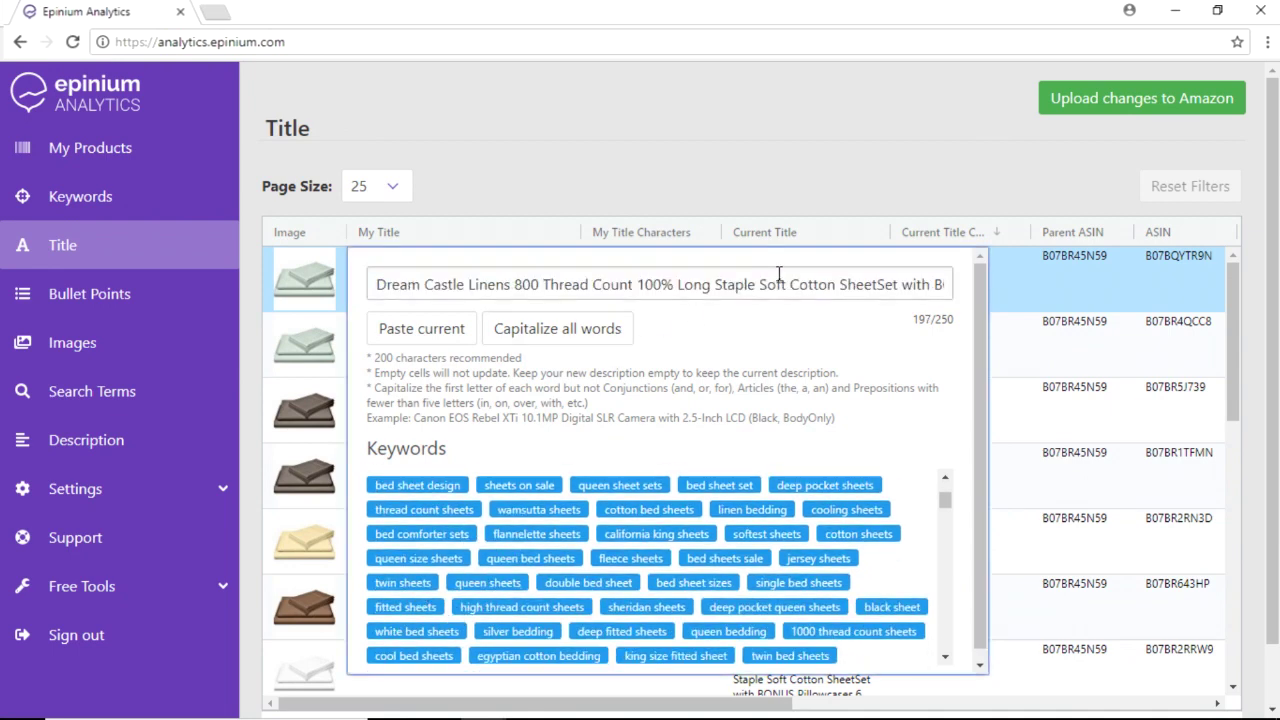
{"action": "left_click_drag", "start_coordinate": [779, 284], "coordinate": [965, 284]}
{"action": "left_click", "coordinate": [891, 285]}
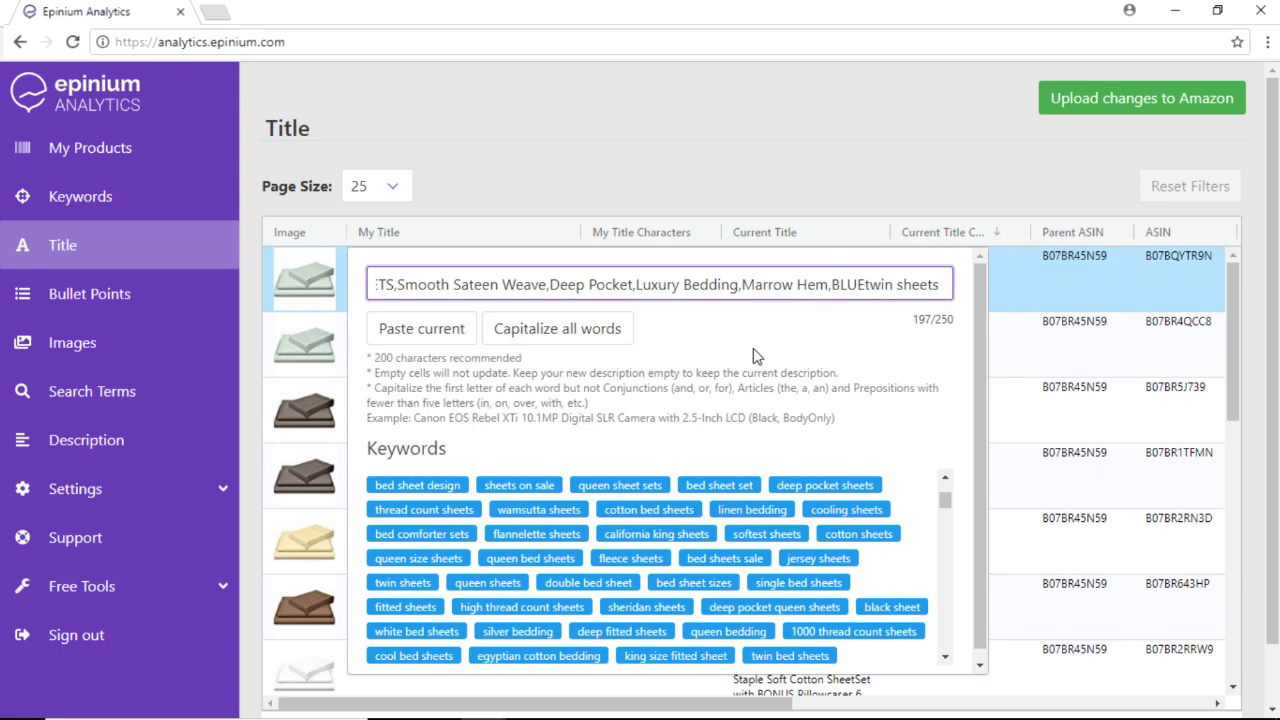
- Capitalize every word of the title, save it at 196 characters and copy it
{"action": "left_click", "coordinate": [575, 335]}
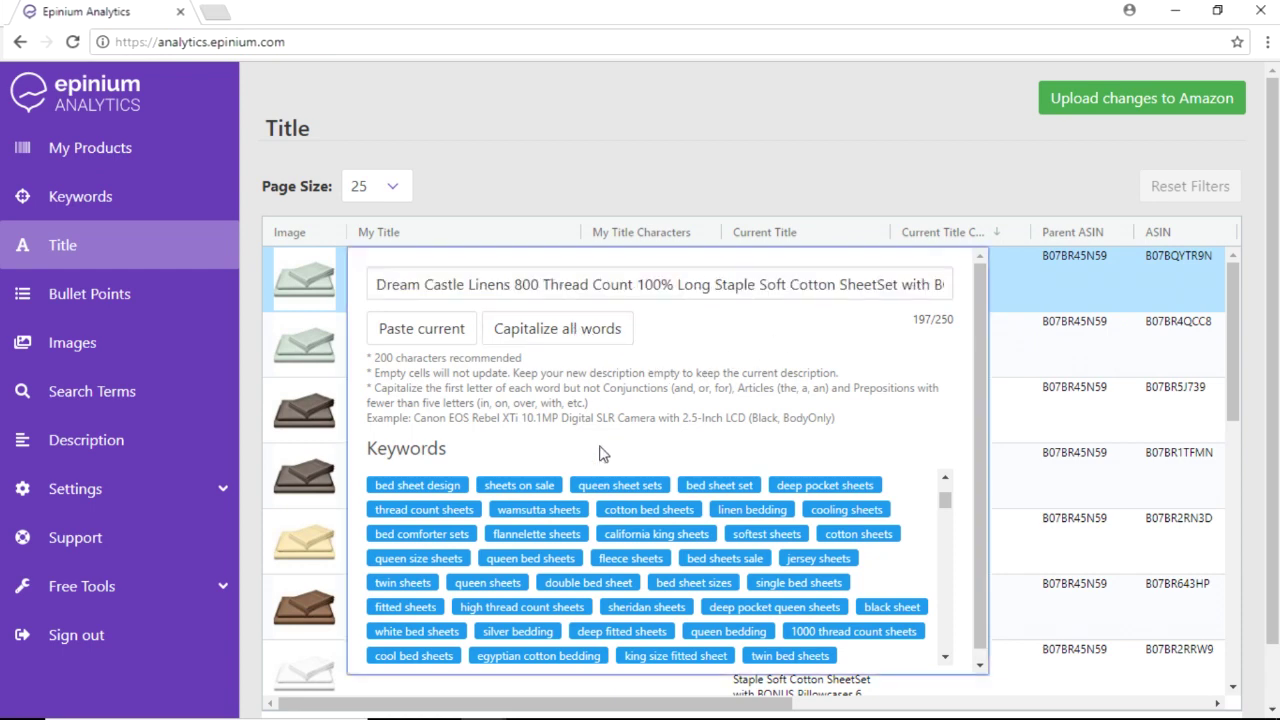
{"action": "scroll", "coordinate": [600, 451], "scroll_direction": "down", "scroll_amount": 3}
{"action": "left_click", "coordinate": [708, 158]}
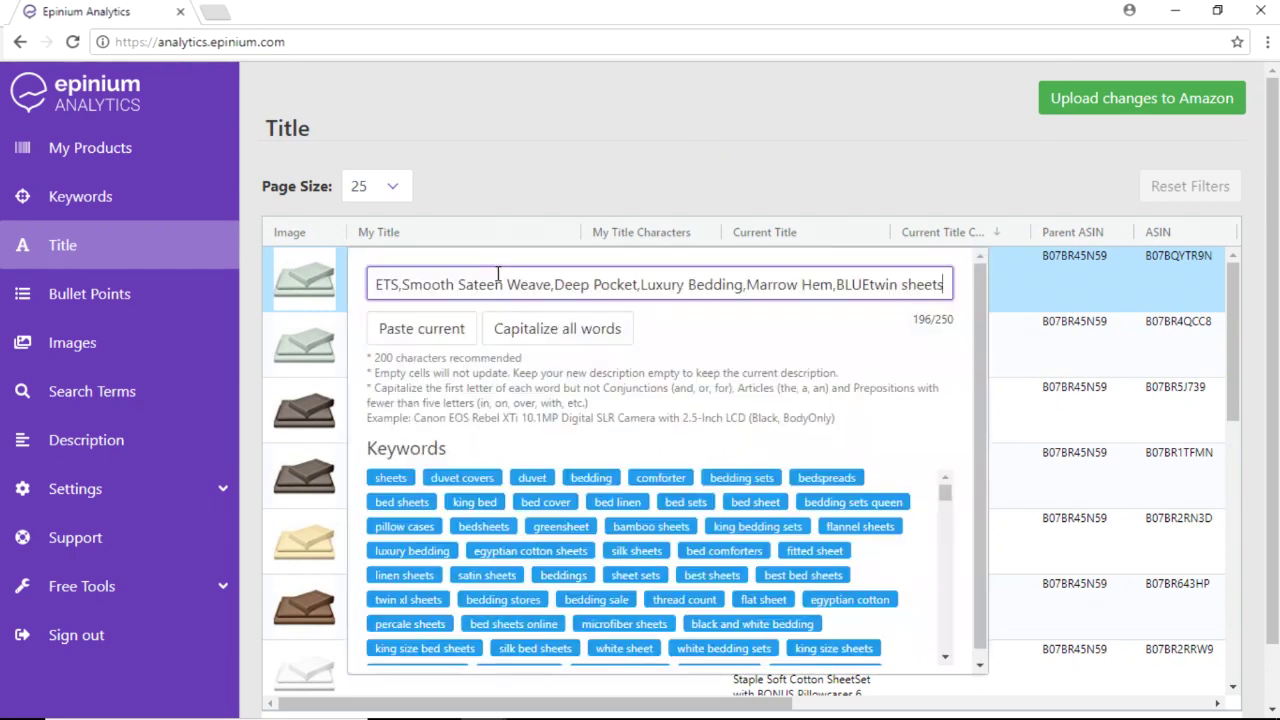
{"action": "triple_click", "coordinate": [510, 284]}
{"action": "key", "text": "ctrl+c"}
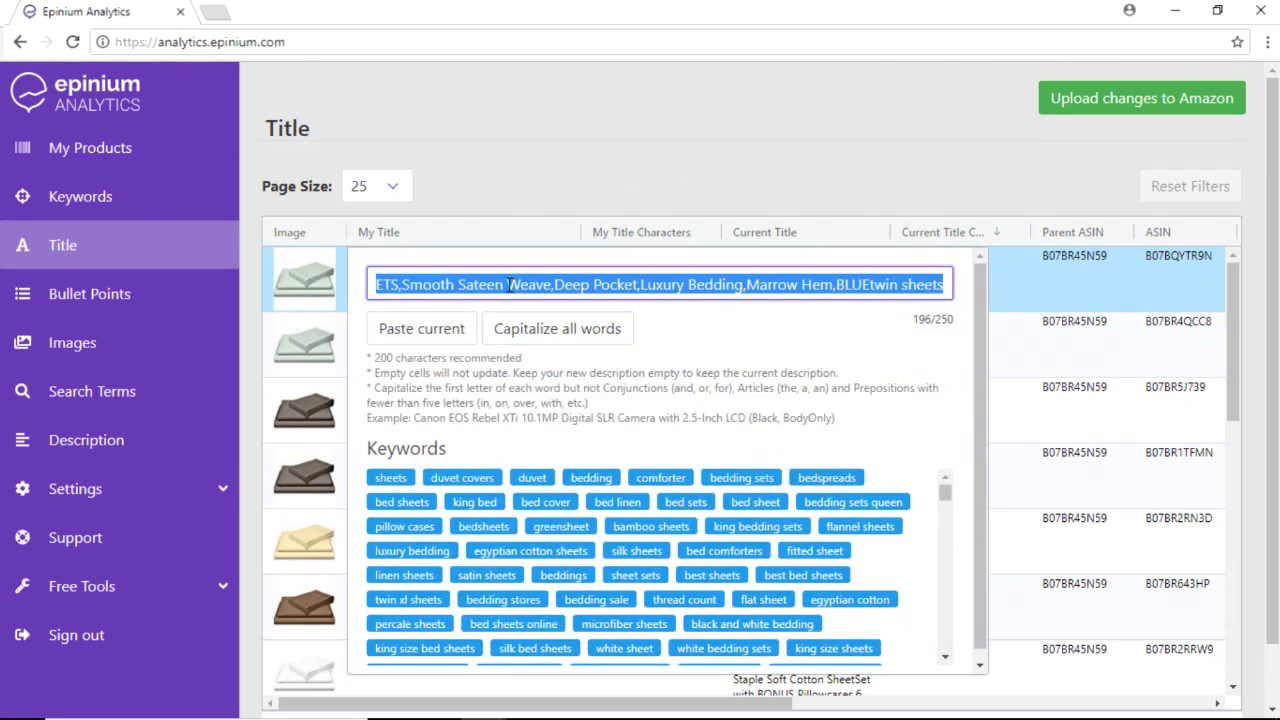
{"action": "left_click", "coordinate": [505, 236]}
- Paste the copied title into product B07BR5J739 and delete its leftover ending
{"action": "left_click", "coordinate": [424, 393]}
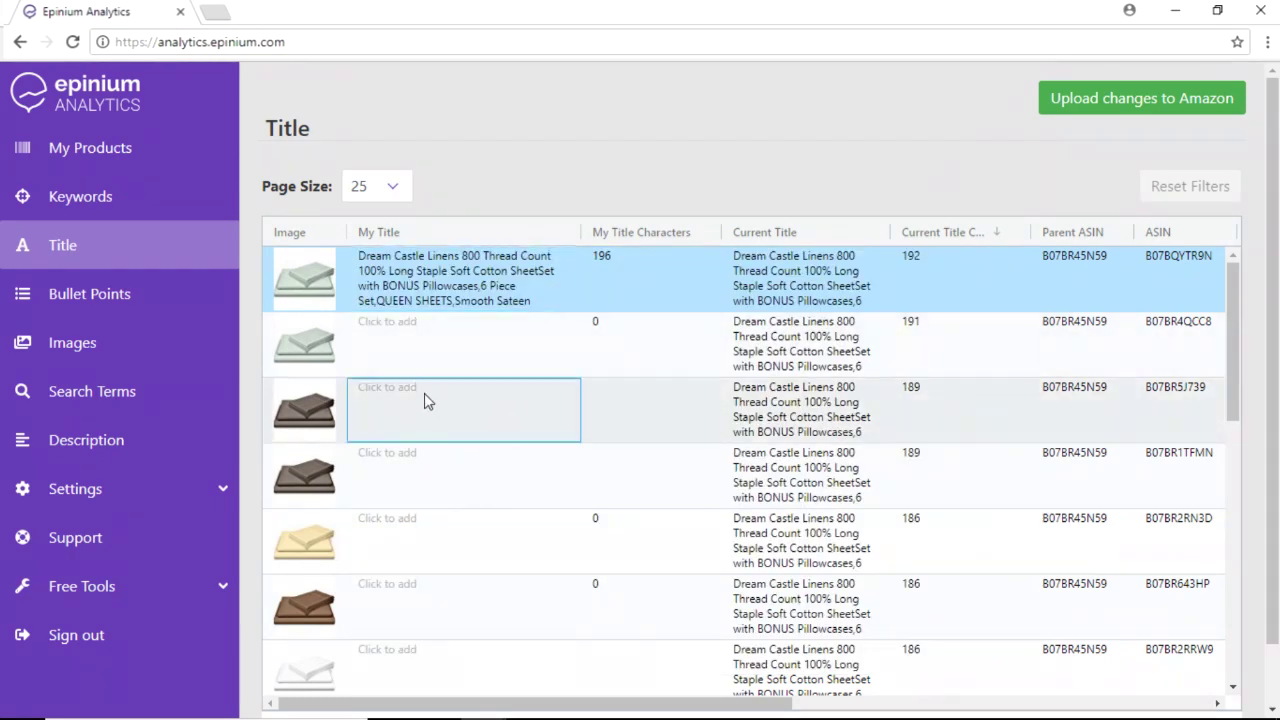
{"action": "key", "text": "ctrl+v"}
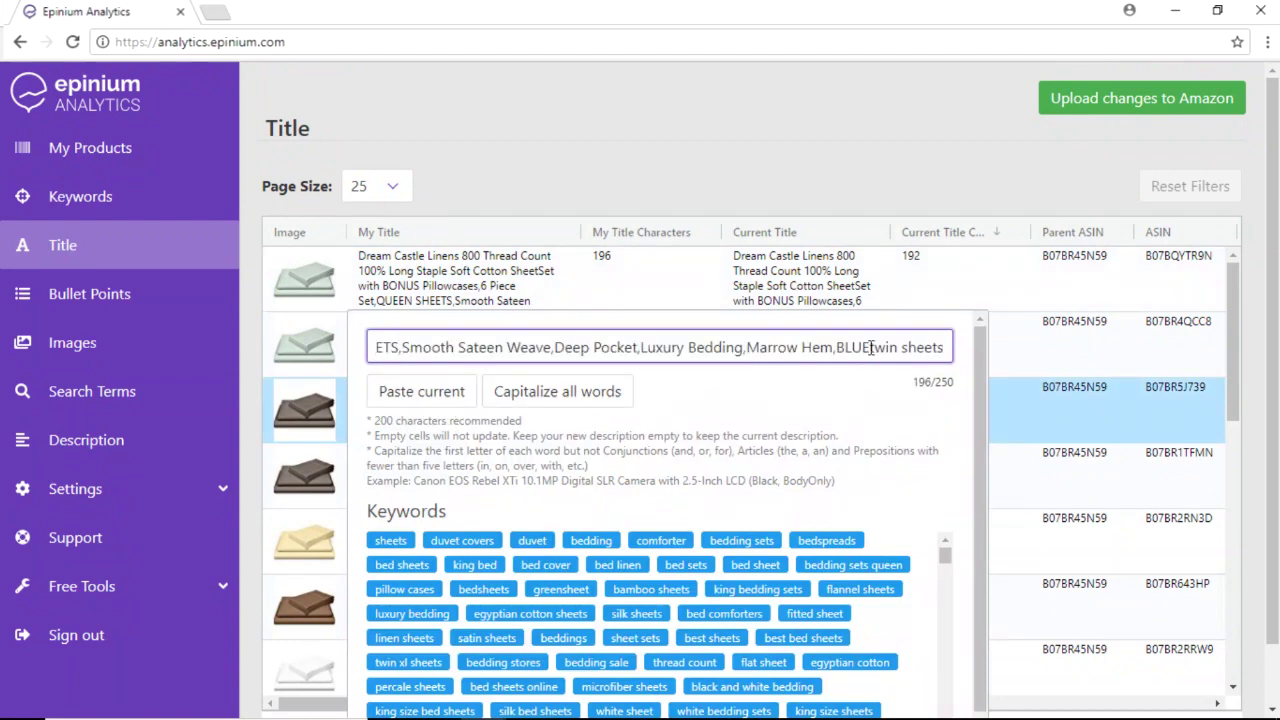
{"action": "left_click_drag", "start_coordinate": [845, 347], "coordinate": [1032, 358]}
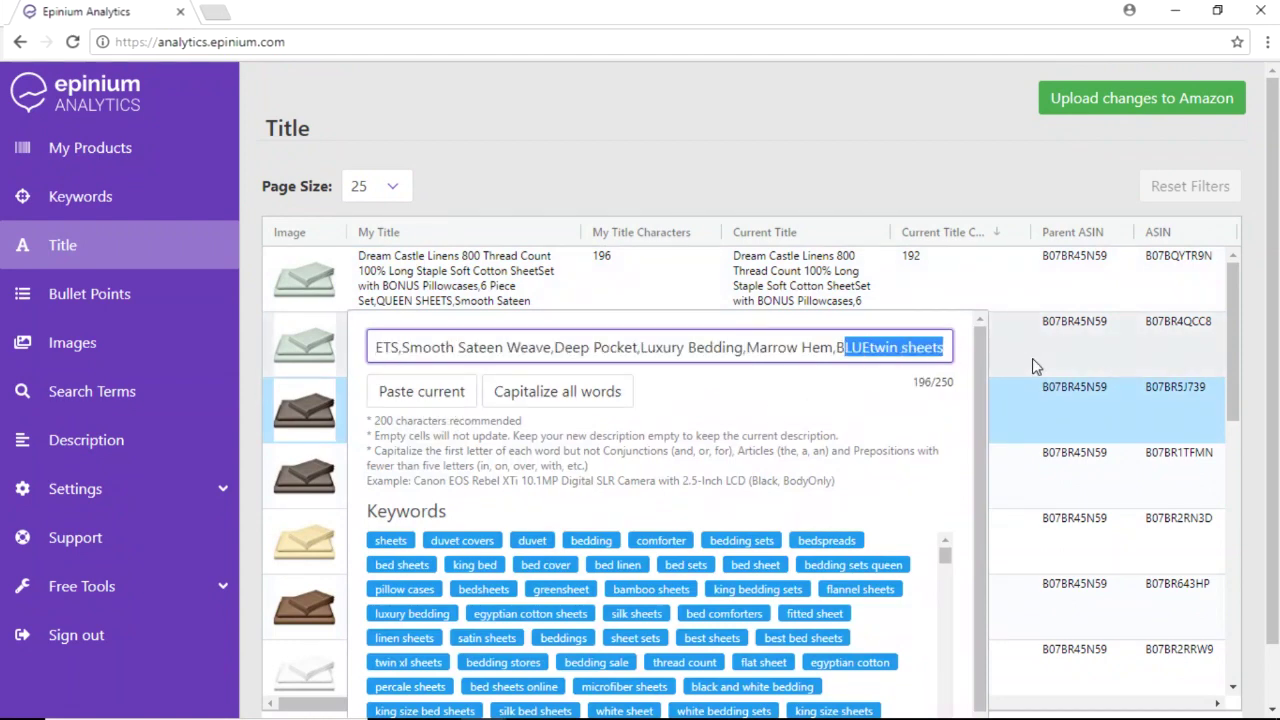
{"action": "key", "text": "BackSpace"}
{"action": "key", "text": "BackSpace"}
{"action": "type", "text": "b"}
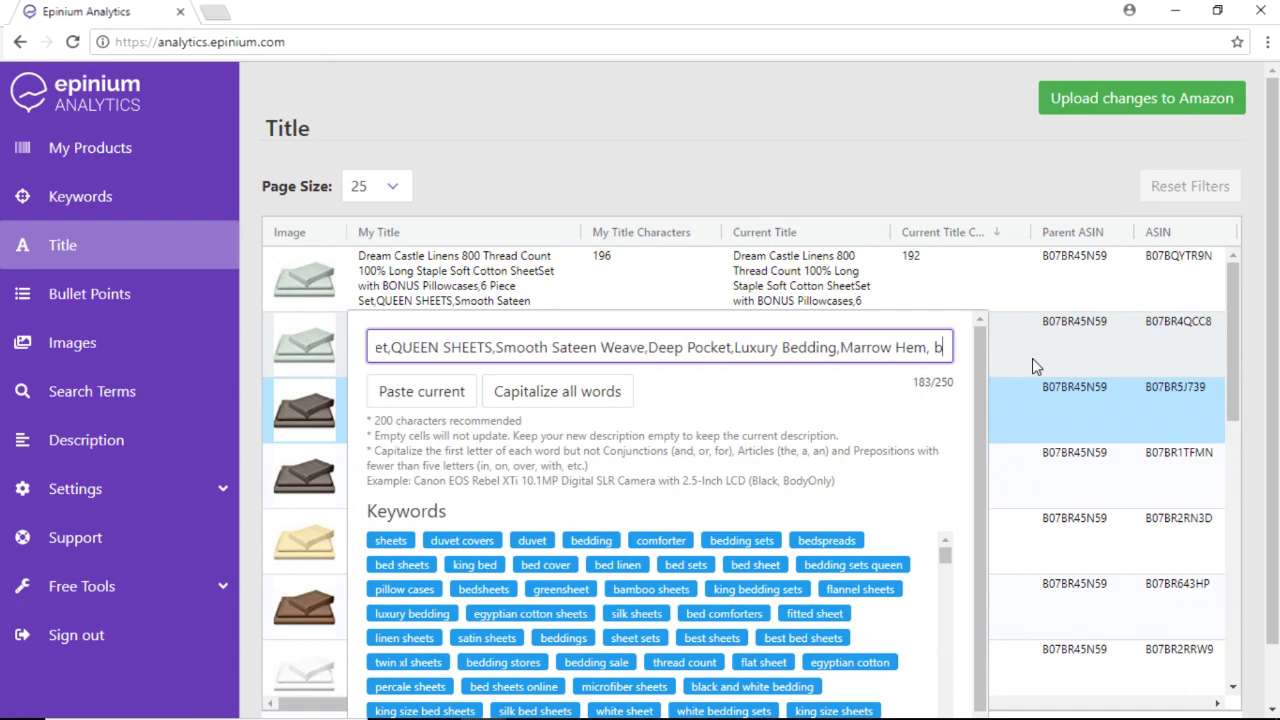
{"action": "type", "text": "R"}
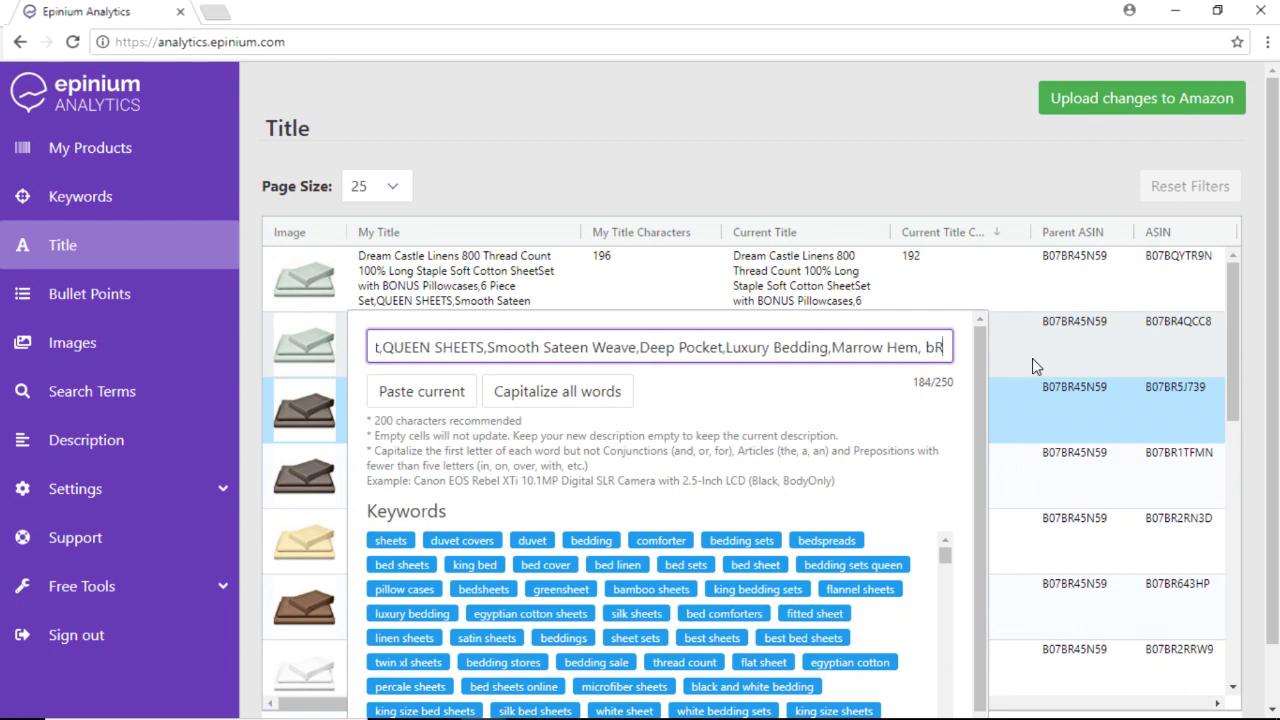
{"action": "key", "text": "BackSpace"}
{"action": "key", "text": "BackSpace"}
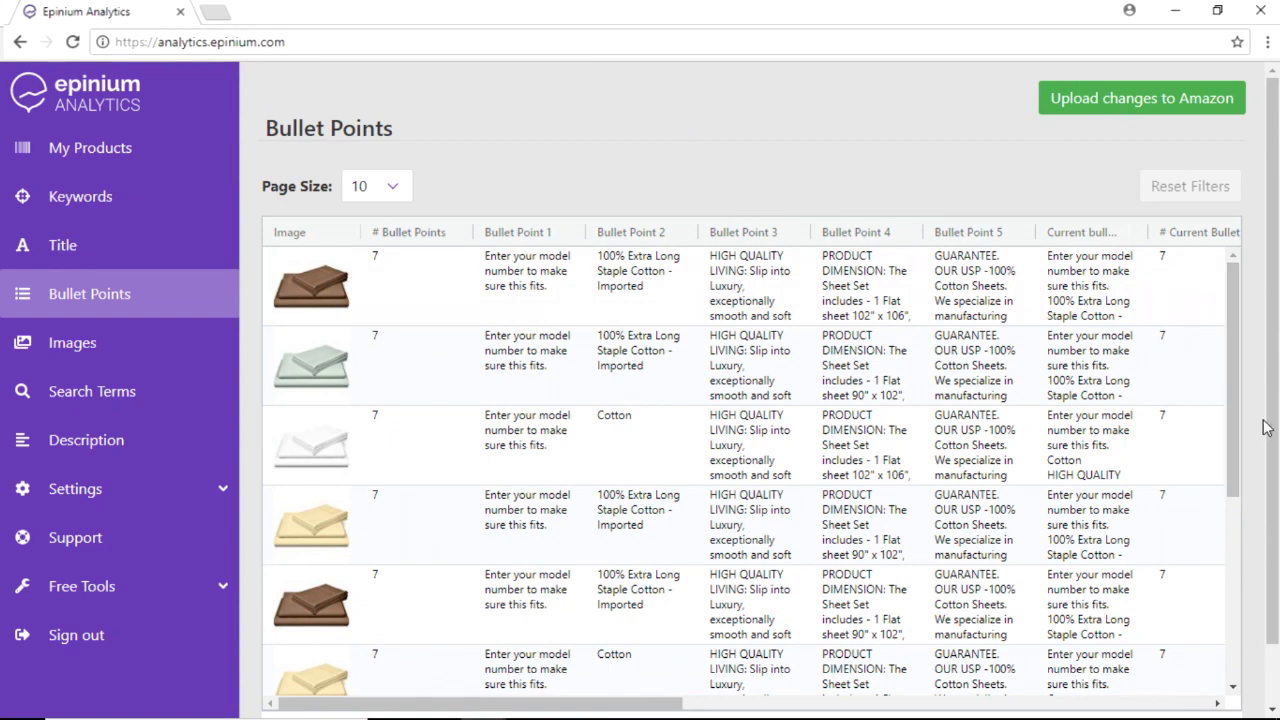
- Review the first product's Bullet Point 1, then go to the Images overview
{"action": "double_click", "coordinate": [500, 274]}
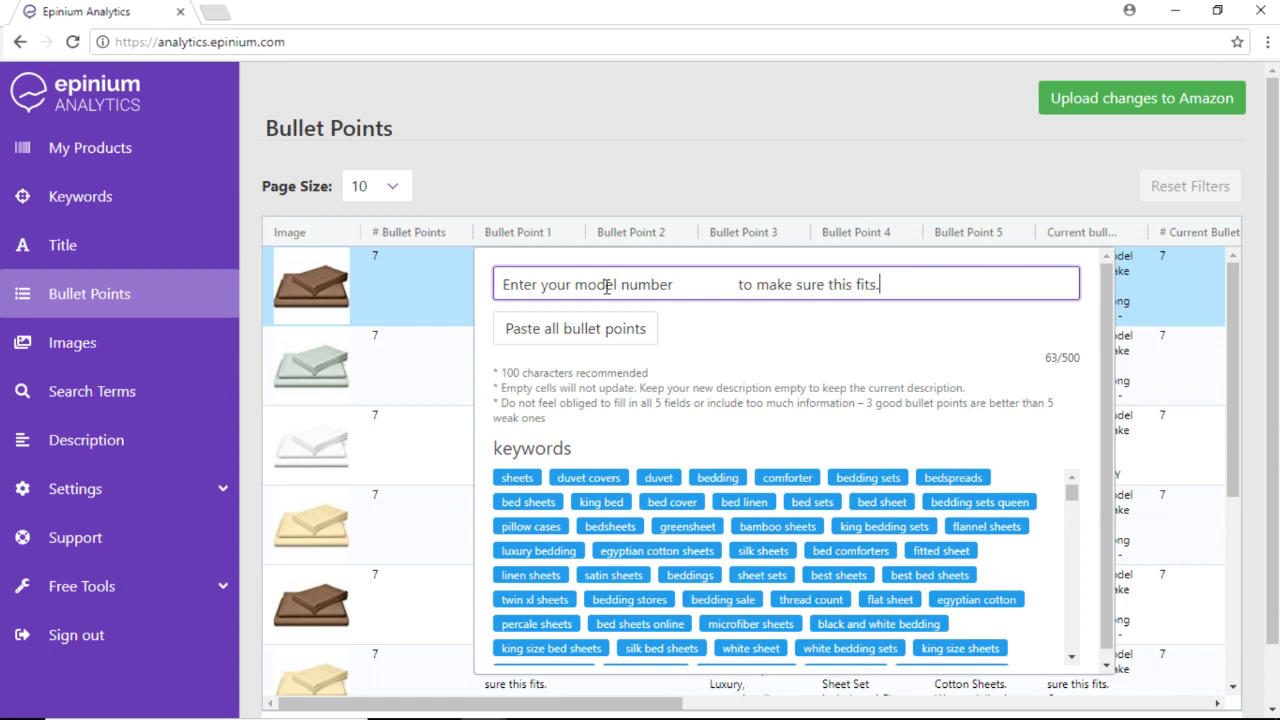
{"action": "left_click", "coordinate": [575, 180]}
{"action": "left_click", "coordinate": [105, 330]}
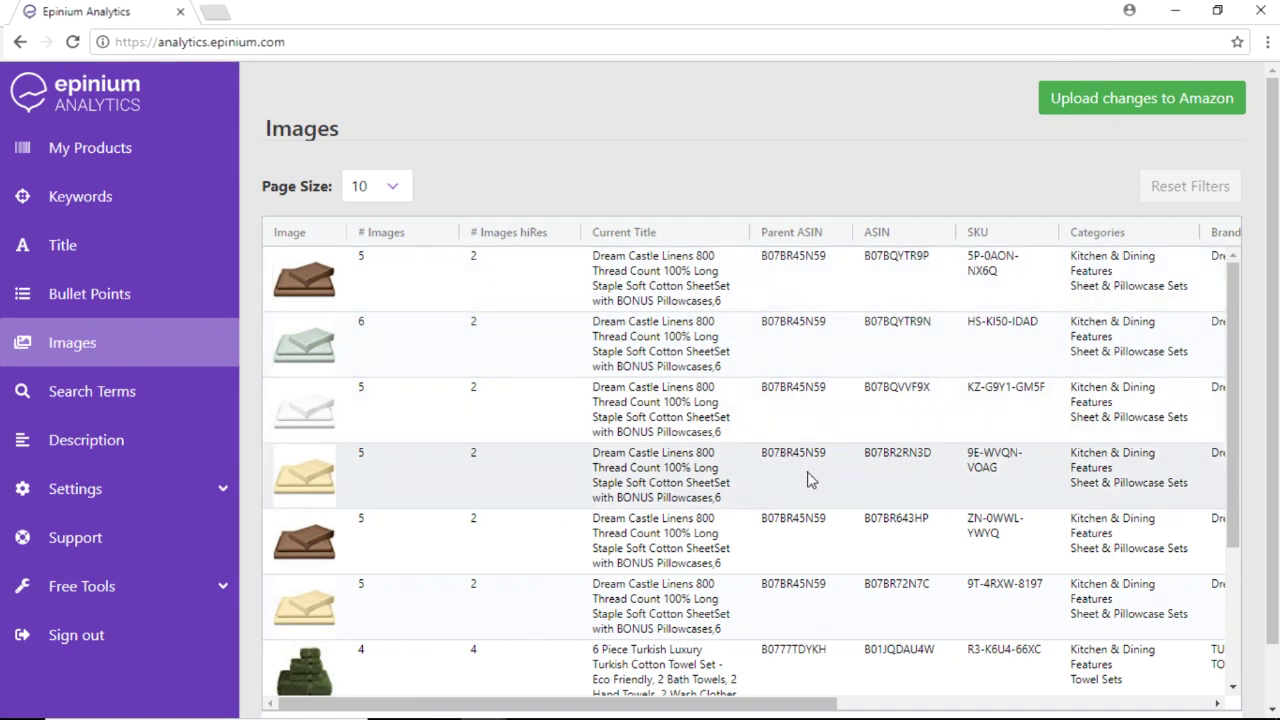
- Scroll the Images table sideways, then go to the Search Terms page
{"action": "left_click_drag", "start_coordinate": [814, 706], "coordinate": [1184, 706]}
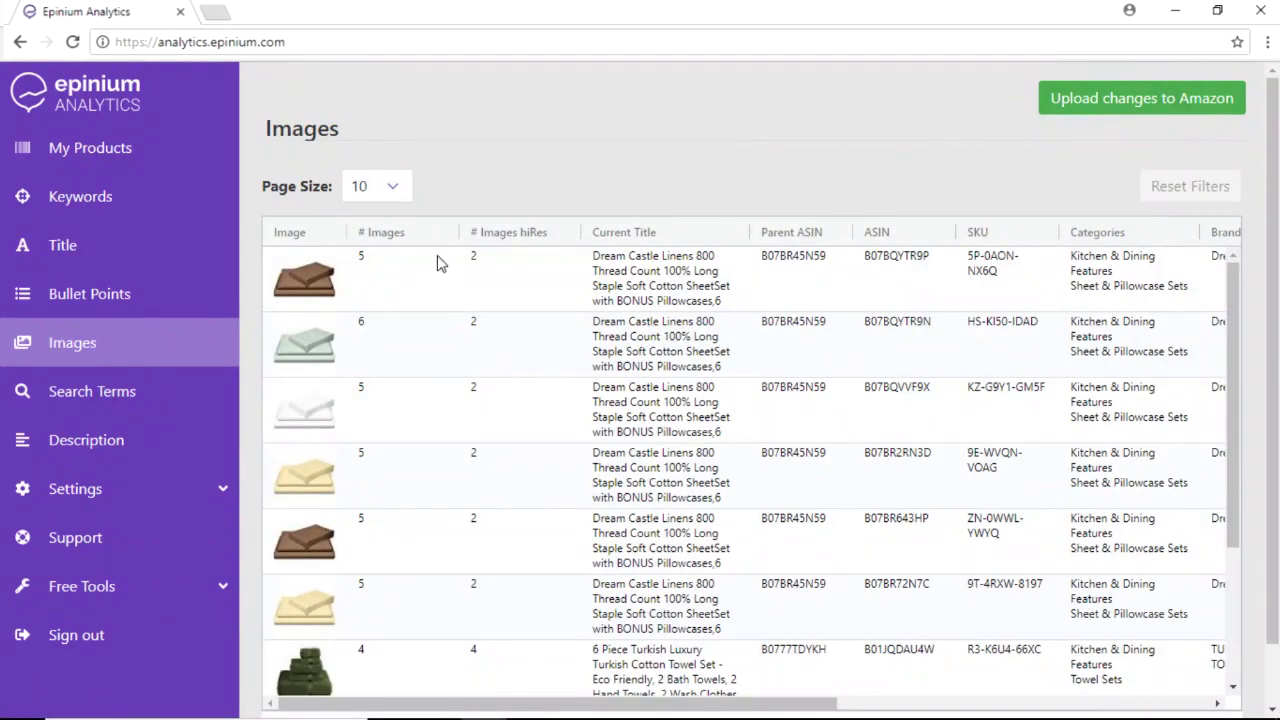
{"action": "left_click", "coordinate": [115, 396]}
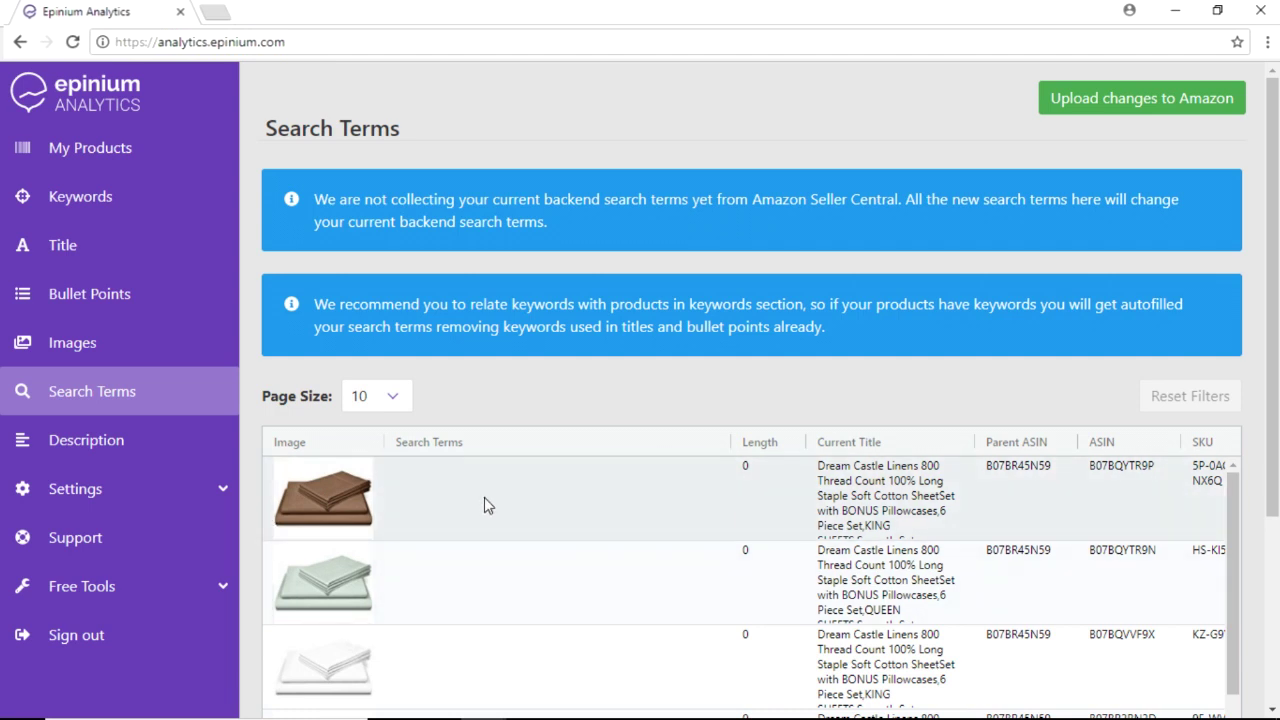
{"action": "left_click", "coordinate": [484, 505]}
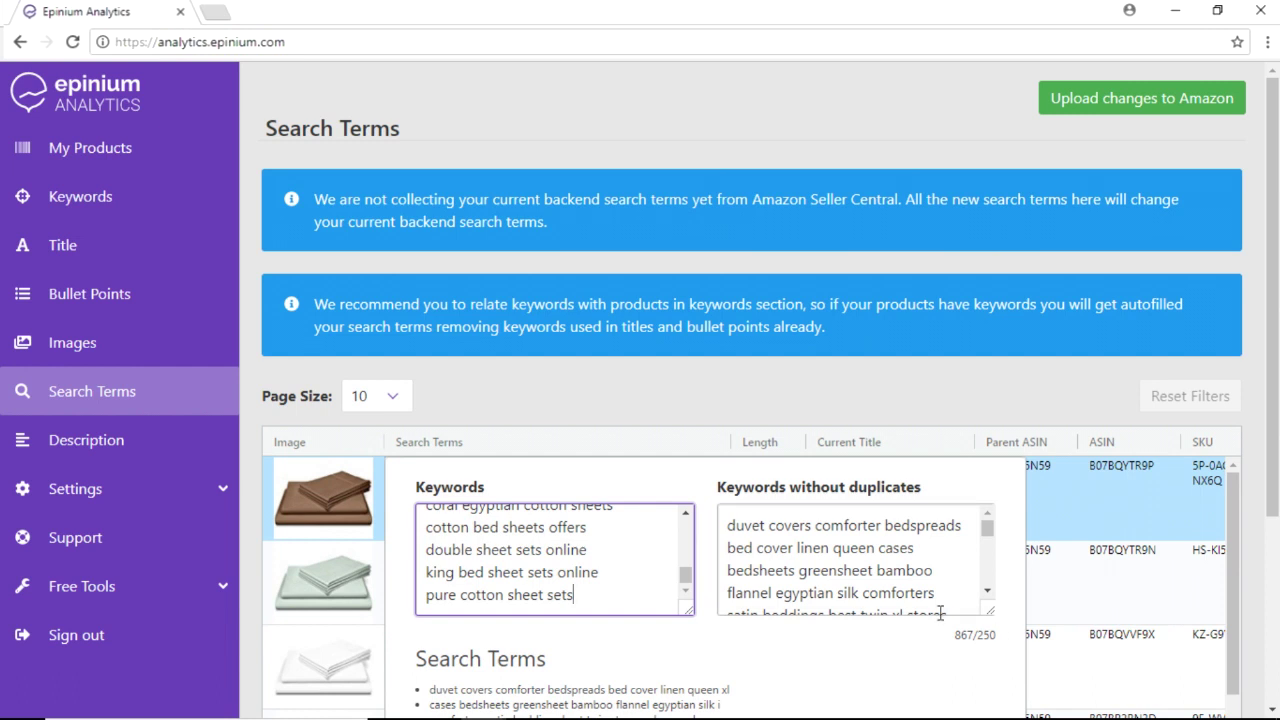
- Delete 'cases' from the first product's deduplicated keywords and save its search terms
{"action": "double_click", "coordinate": [895, 548]}
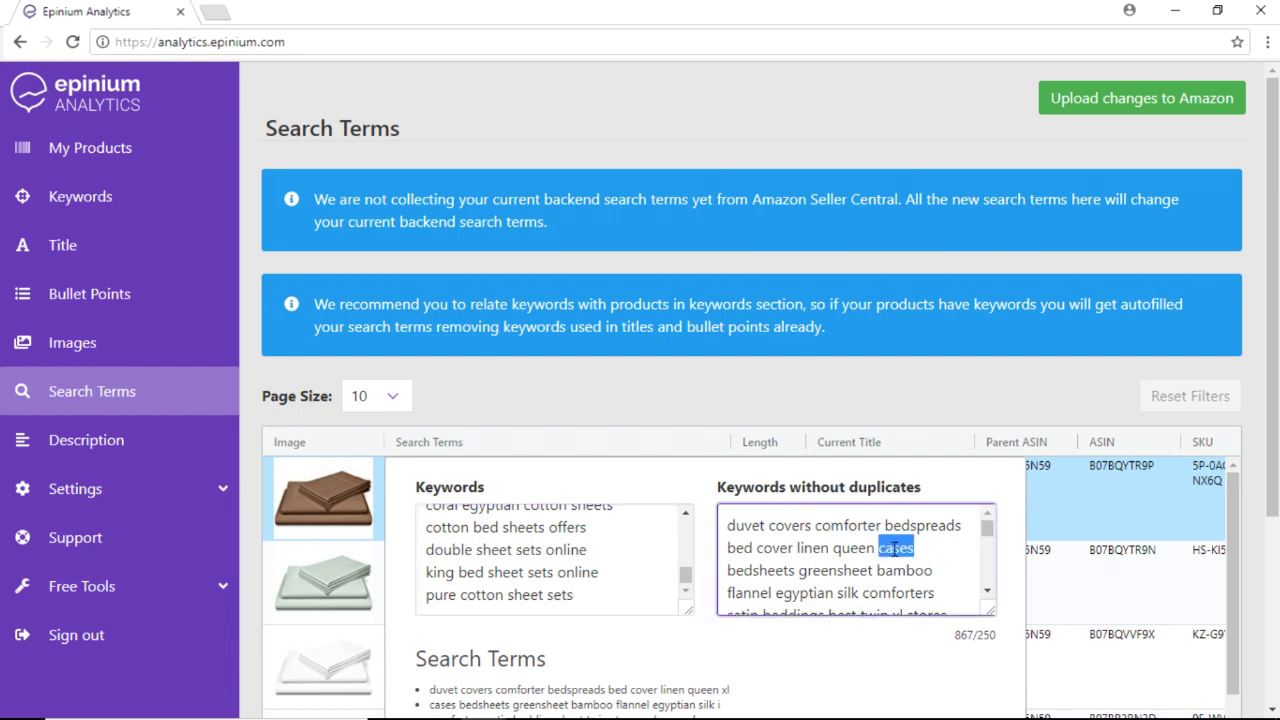
{"action": "key", "text": "BackSpace"}
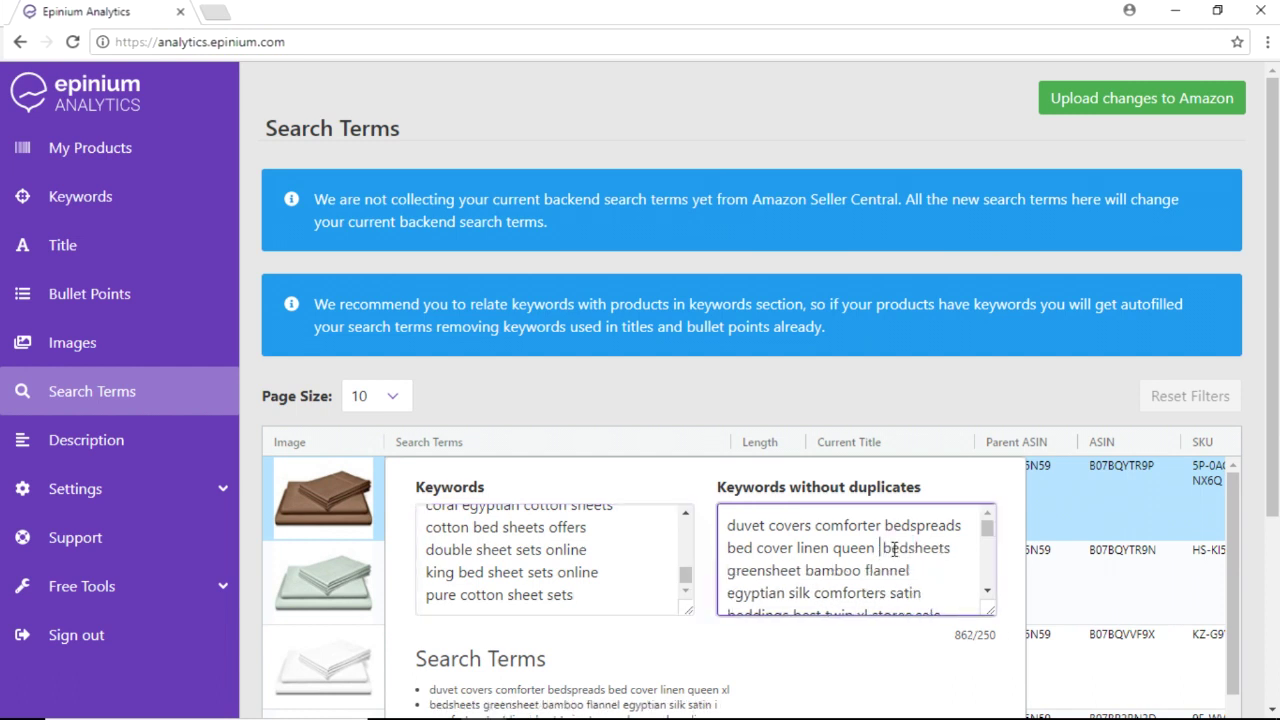
{"action": "left_click", "coordinate": [778, 390]}
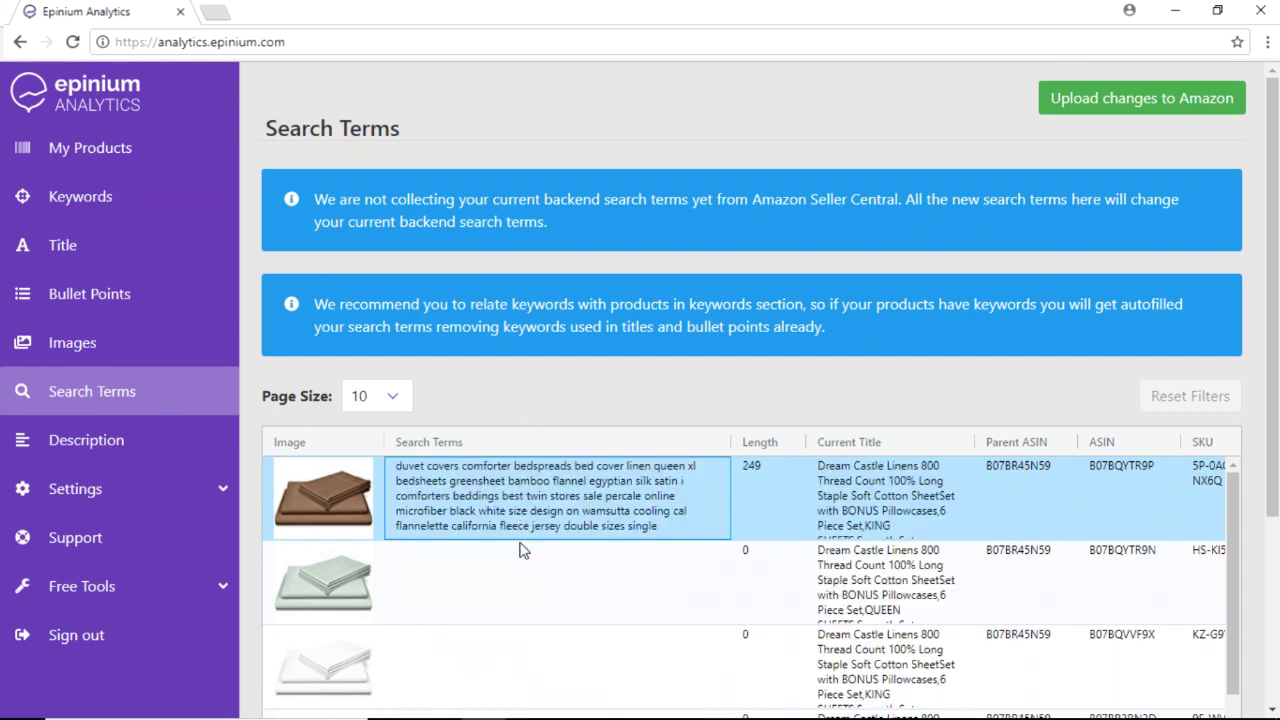
{"action": "scroll", "coordinate": [518, 588], "scroll_direction": "down", "scroll_amount": 2}
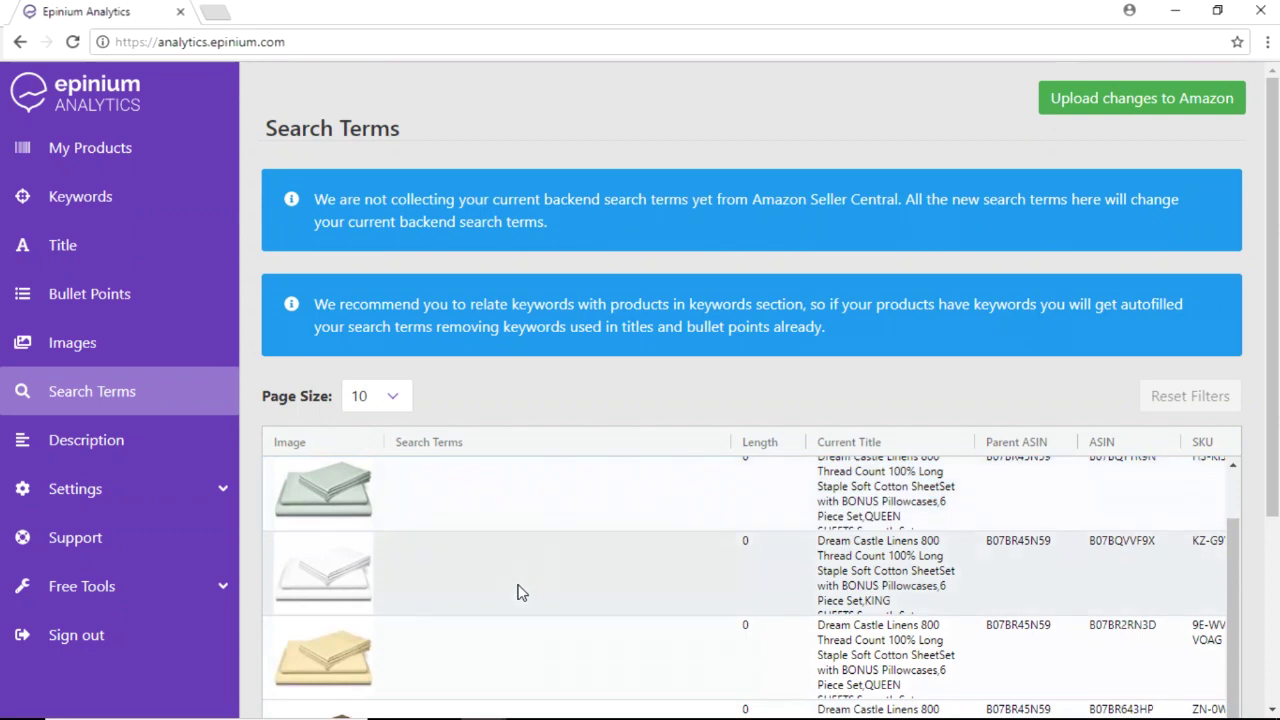
{"action": "scroll", "coordinate": [518, 588], "scroll_direction": "up", "scroll_amount": 3}
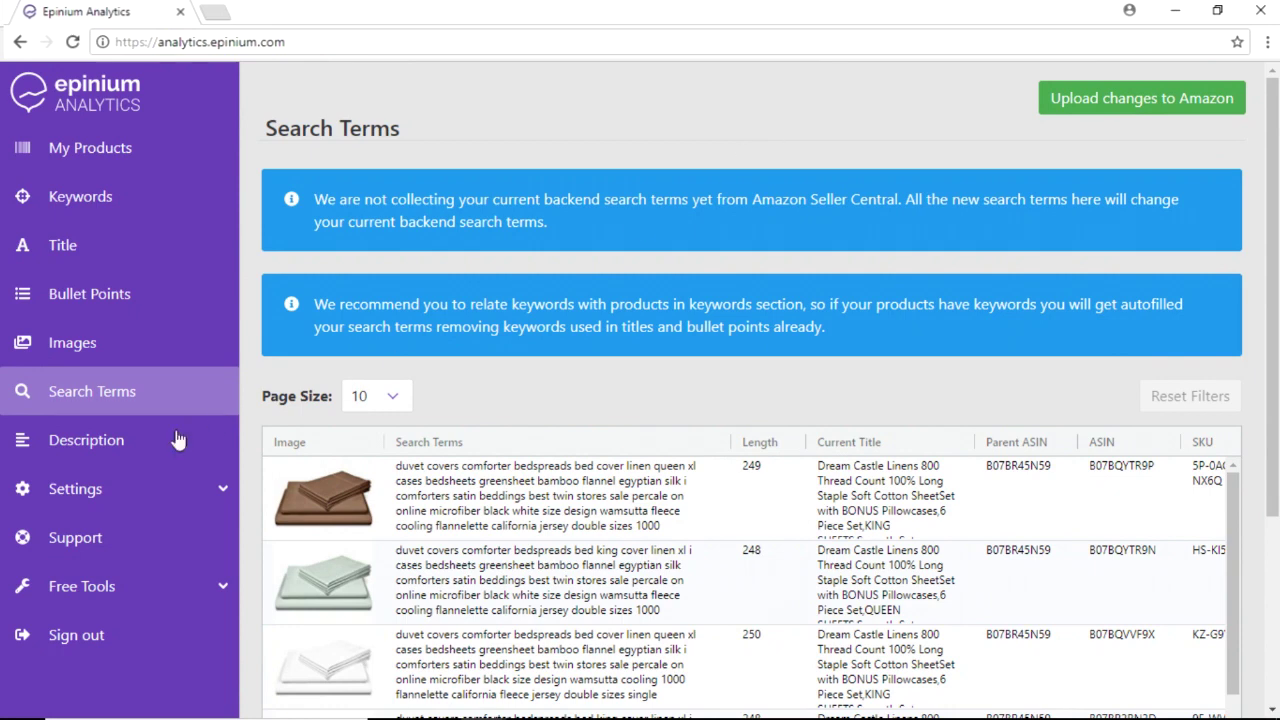
{"action": "left_click", "coordinate": [75, 451]}
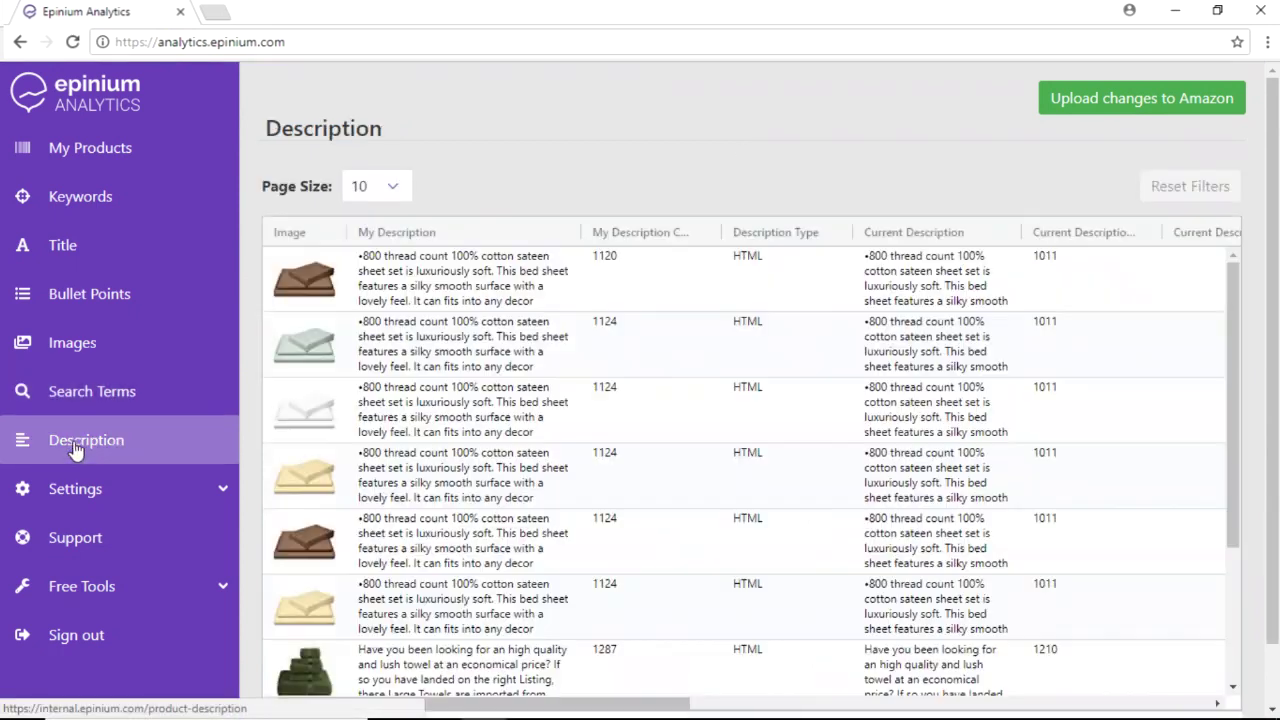
- Open the first sheet-set product's My Description in the HTML editor and scroll through it
{"action": "double_click", "coordinate": [449, 270]}
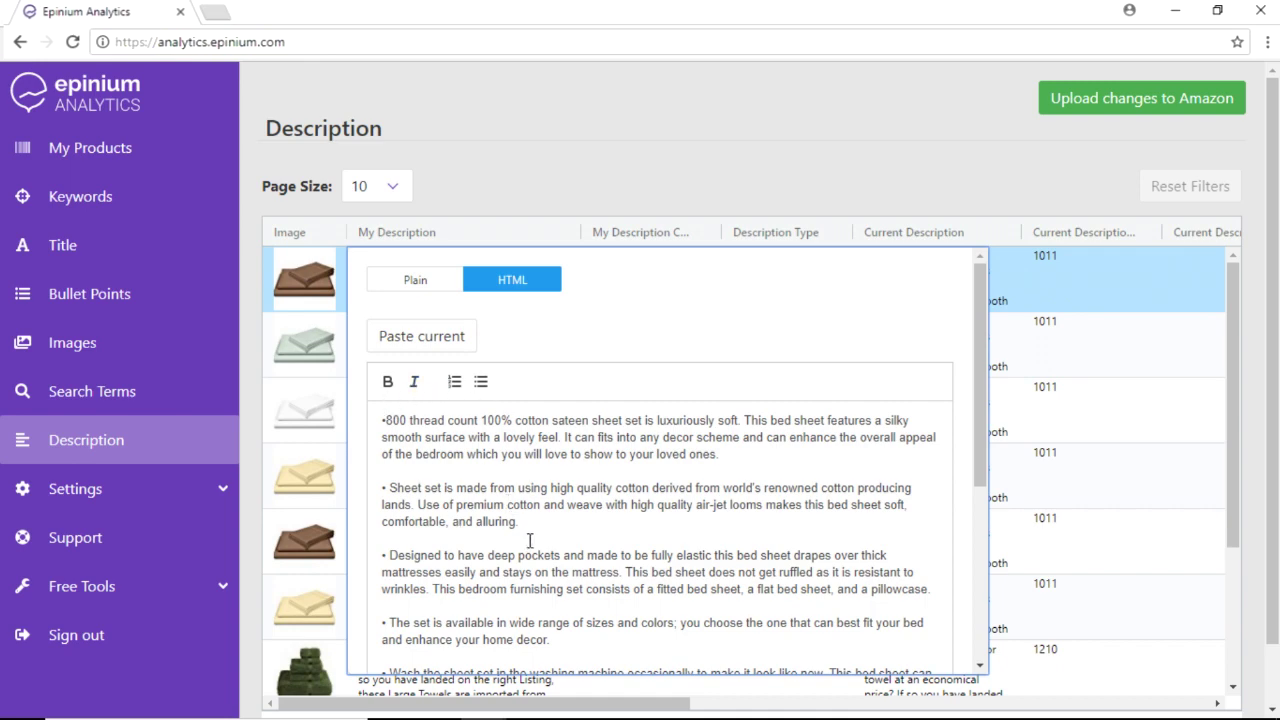
{"action": "scroll", "coordinate": [536, 535], "scroll_direction": "down", "scroll_amount": 1}
{"action": "scroll", "coordinate": [560, 505], "scroll_direction": "down", "scroll_amount": 1}
{"action": "scroll", "coordinate": [590, 465], "scroll_direction": "down", "scroll_amount": 1}
{"action": "left_click", "coordinate": [851, 79]}
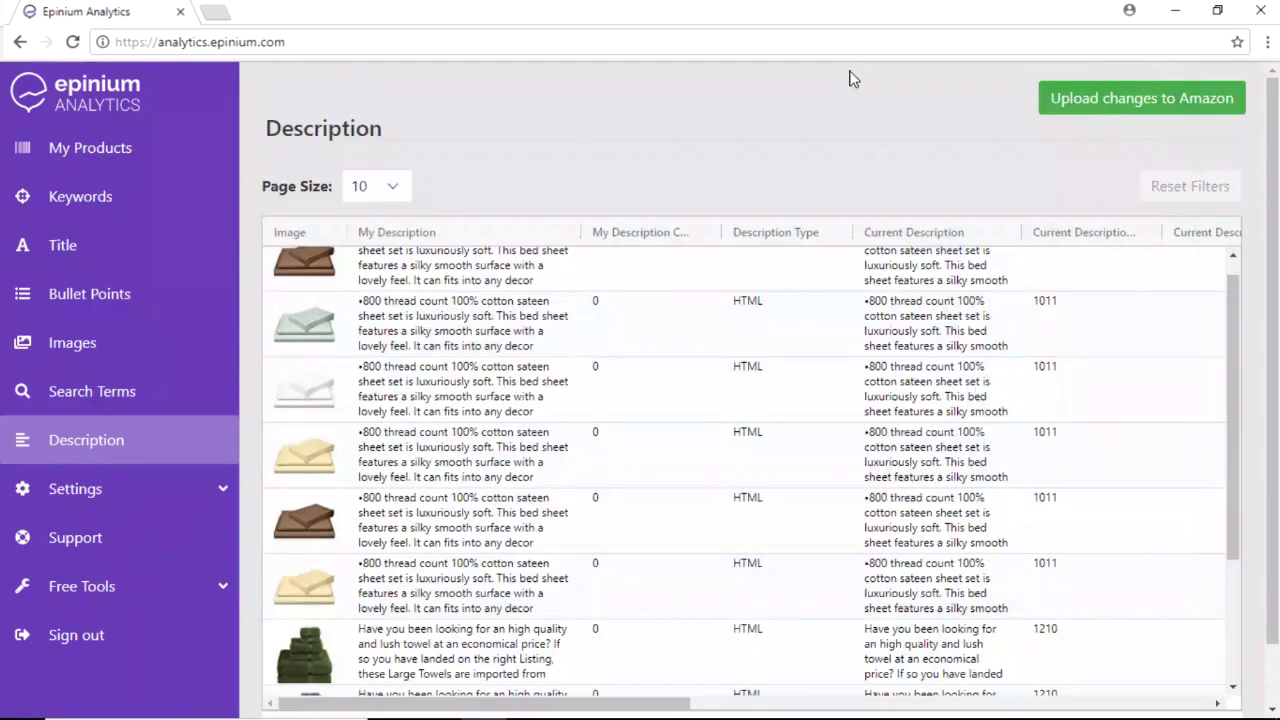